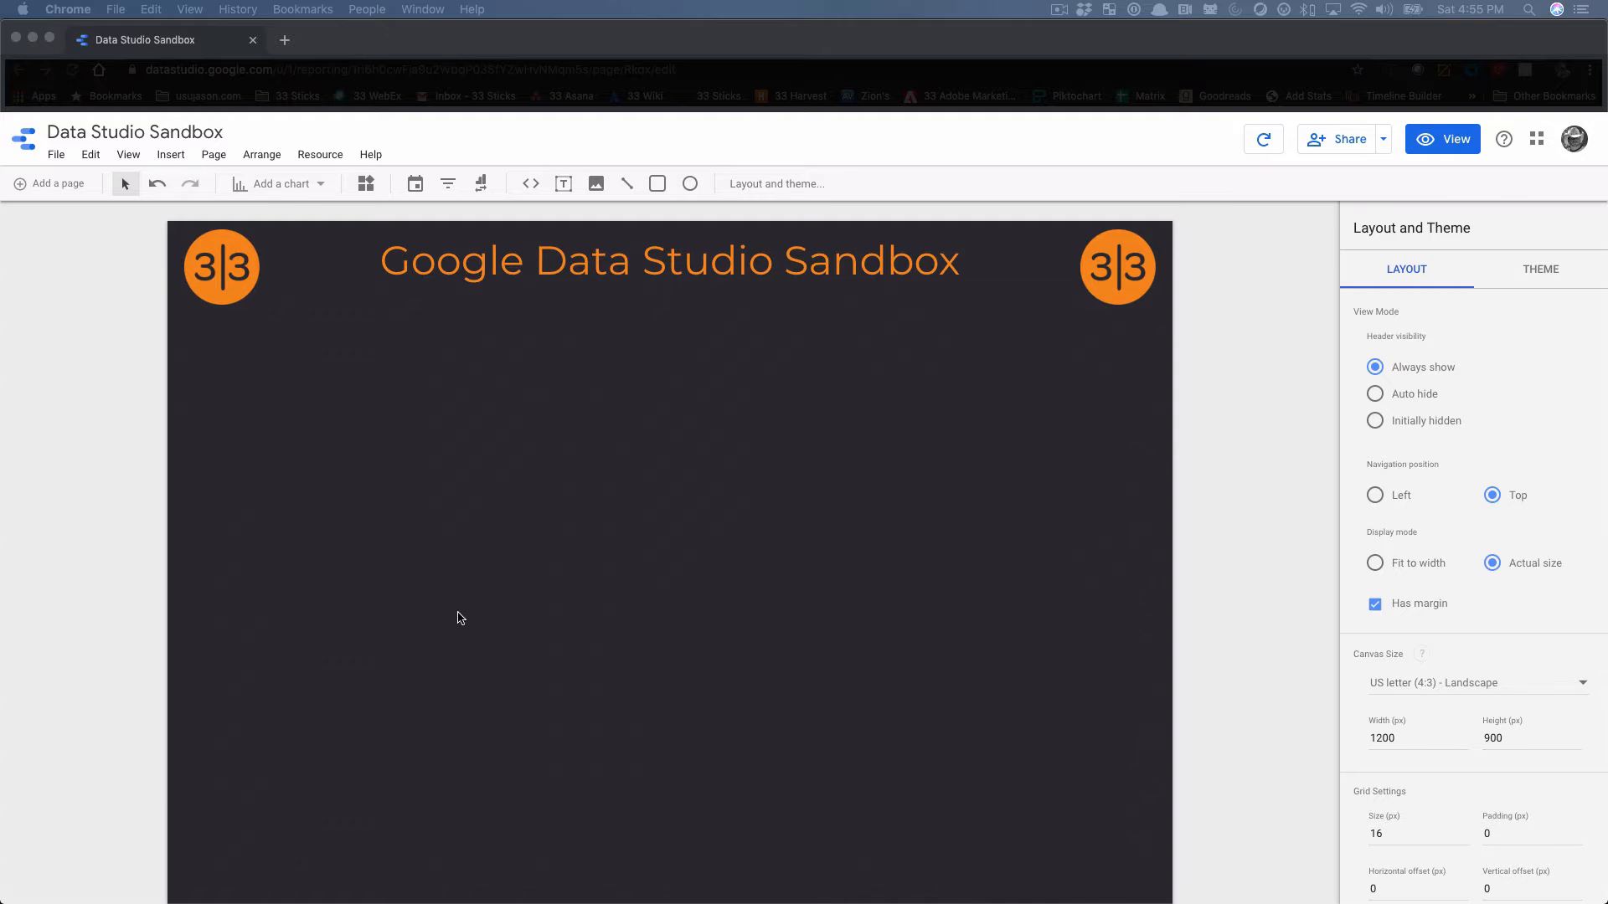
# Add three scorecards side by side in one row across the middle of the report page
pyautogui.click(303, 192)
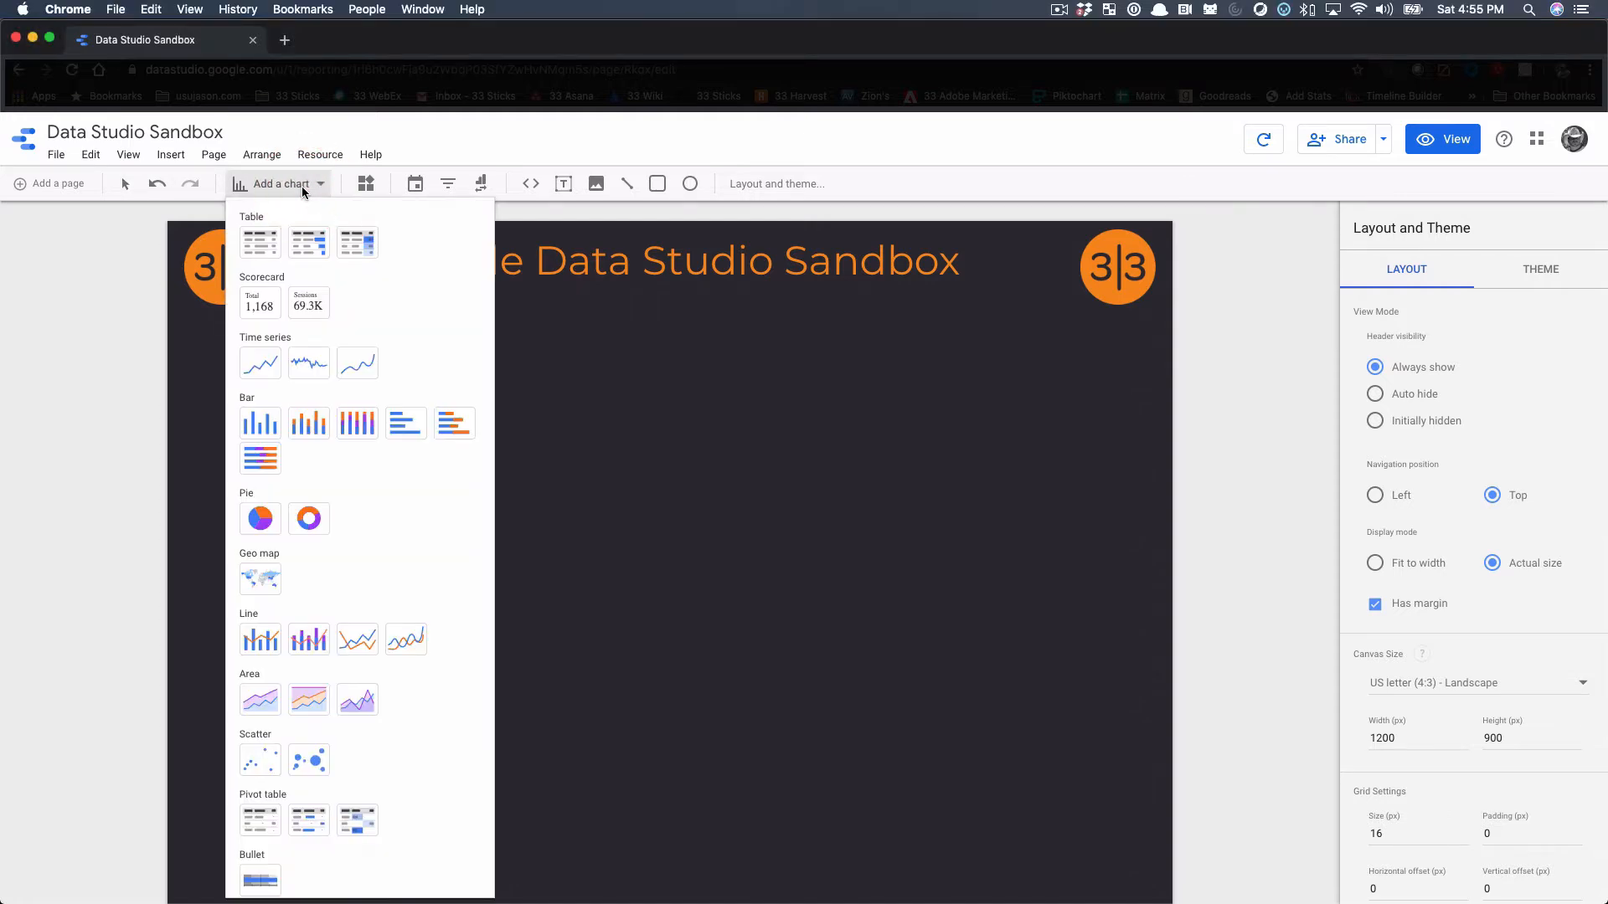
pyautogui.click(264, 319)
pyautogui.click(317, 529)
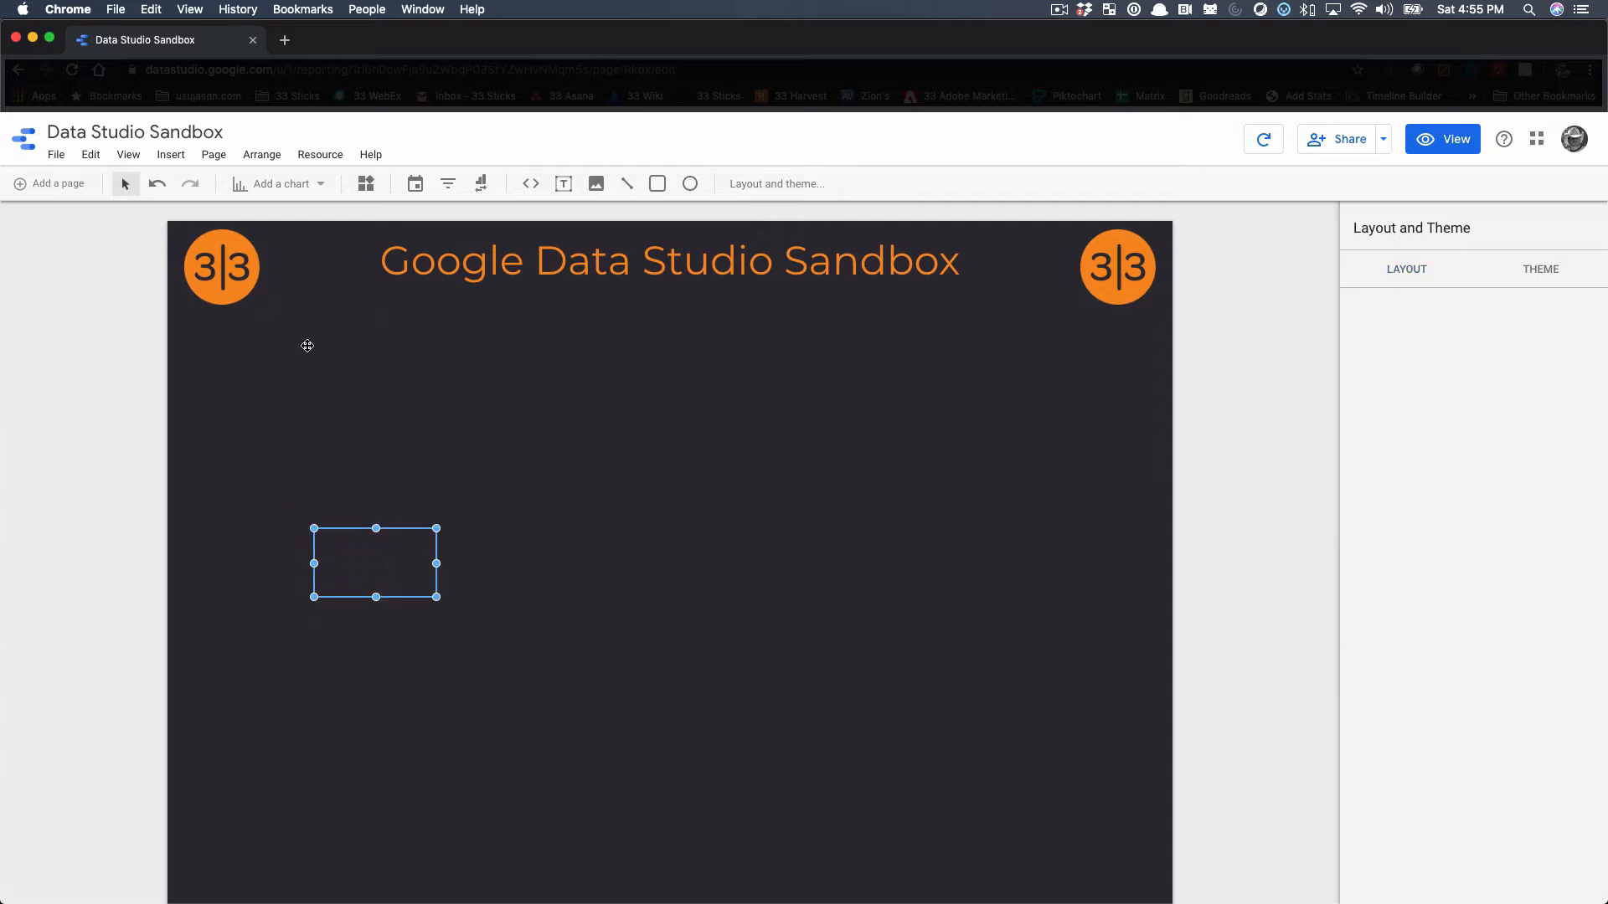
pyautogui.click(279, 189)
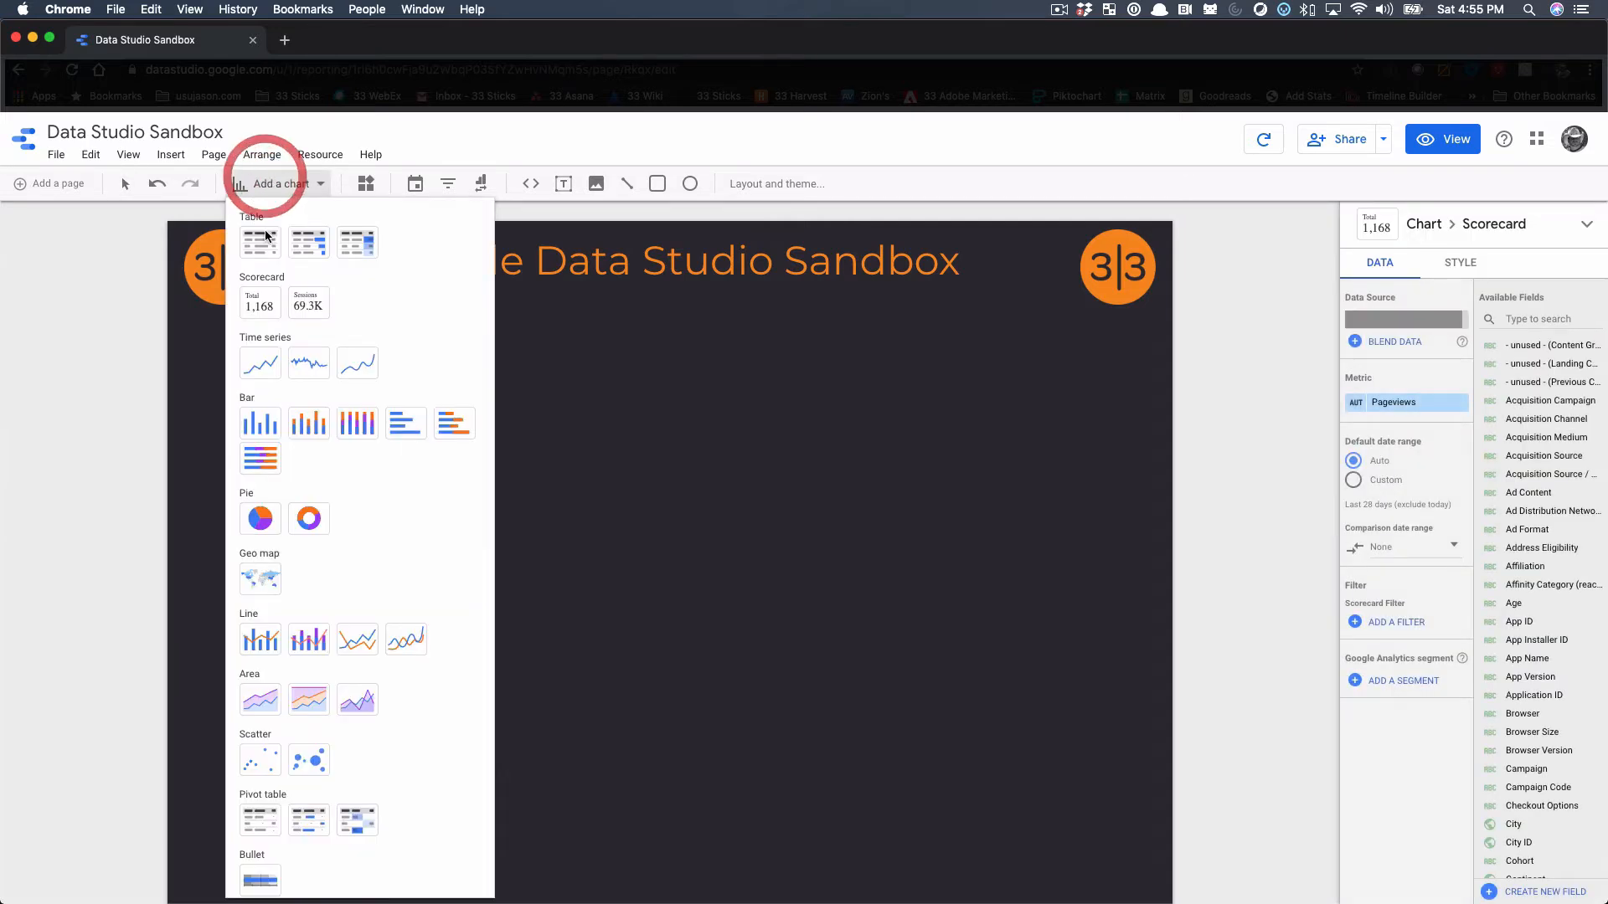
pyautogui.click(265, 315)
pyautogui.click(543, 531)
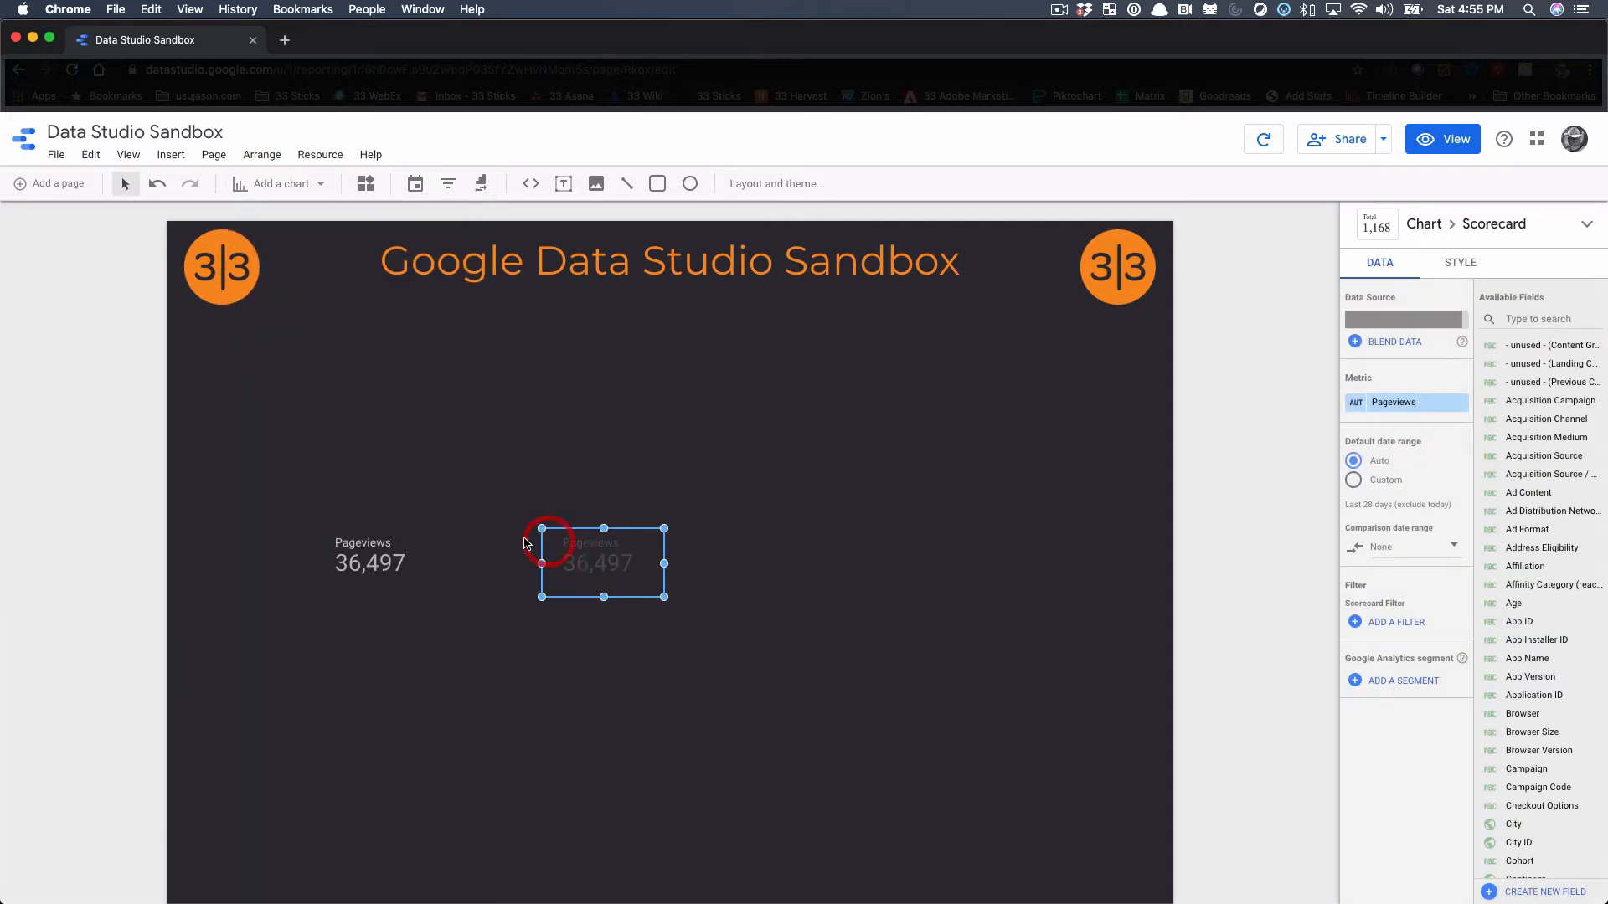
pyautogui.click(252, 184)
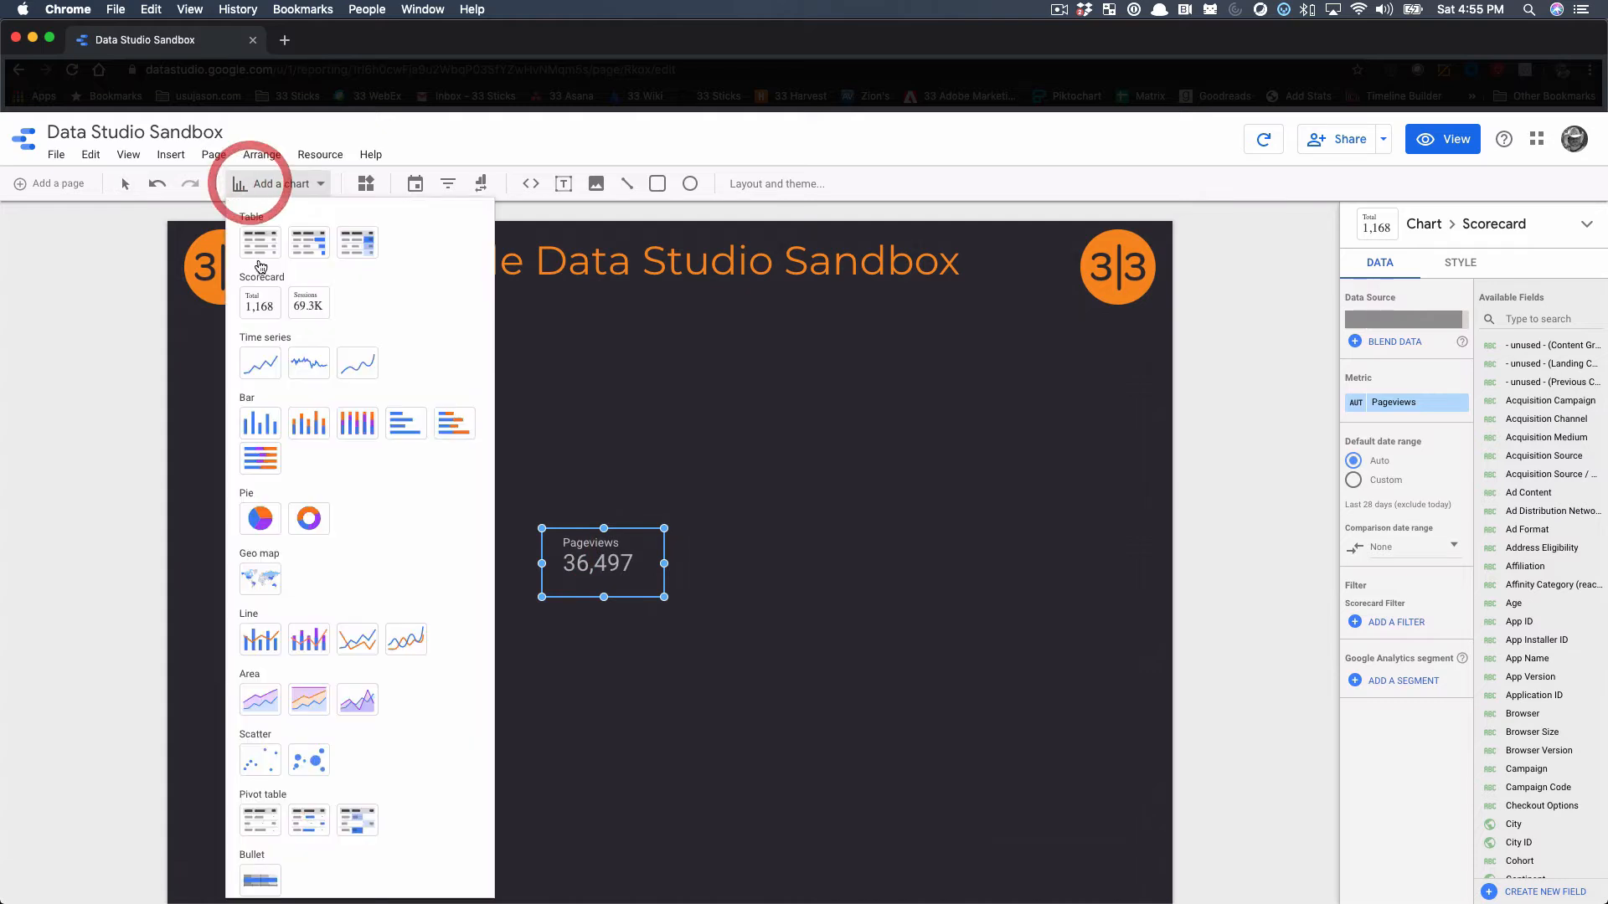
pyautogui.click(267, 307)
pyautogui.click(783, 529)
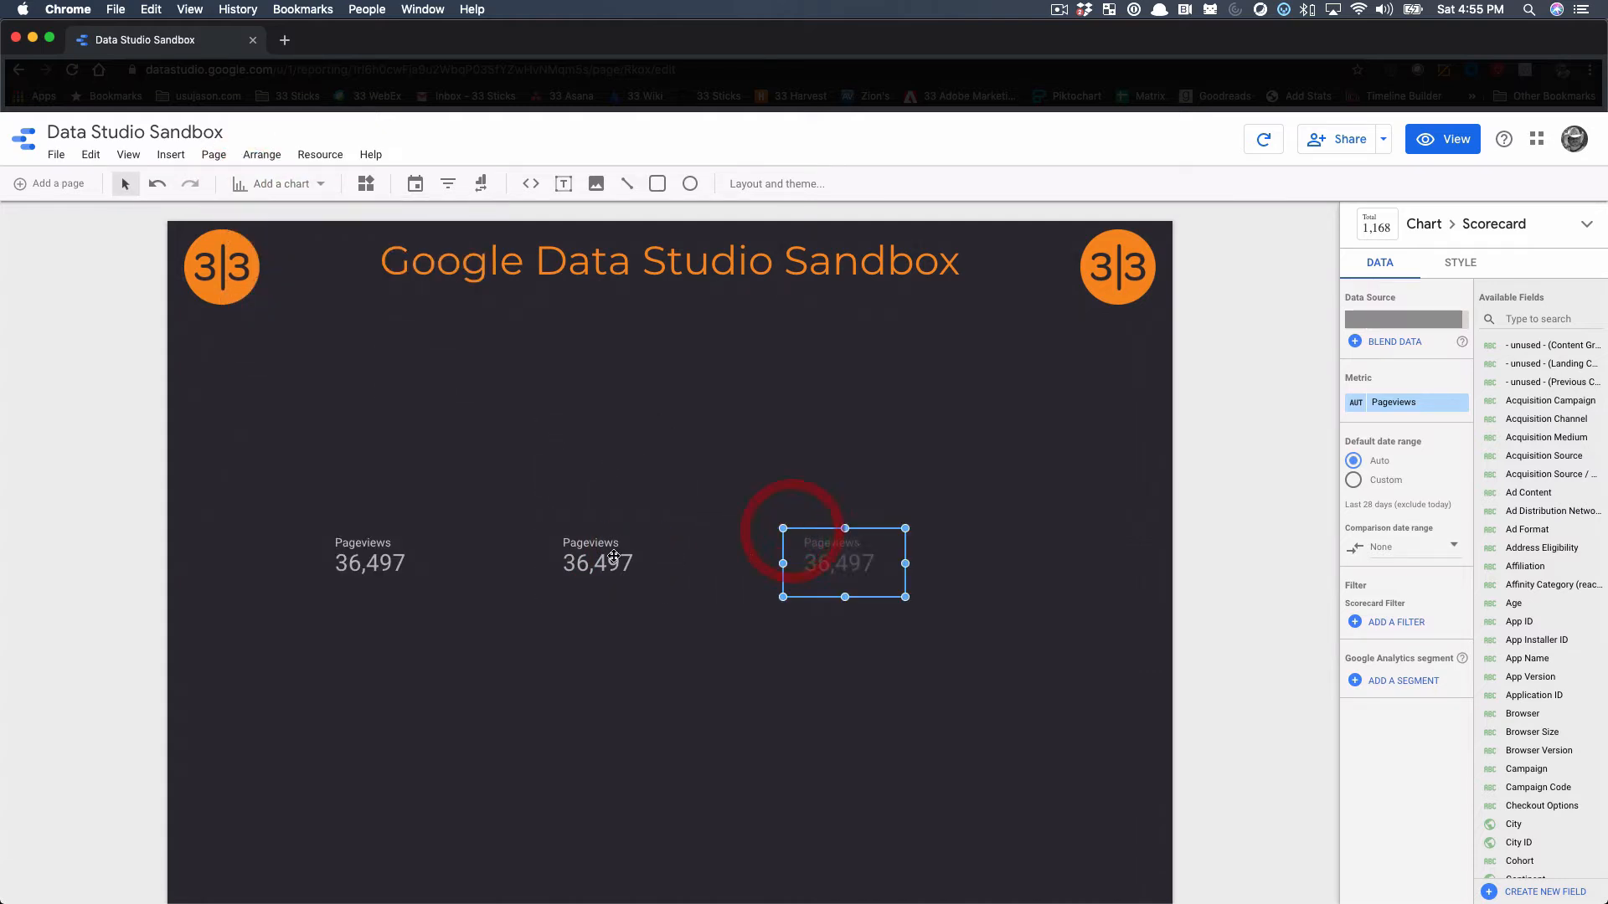
# Set the metric of the first scorecard in the row to Sessions
pyautogui.click(344, 559)
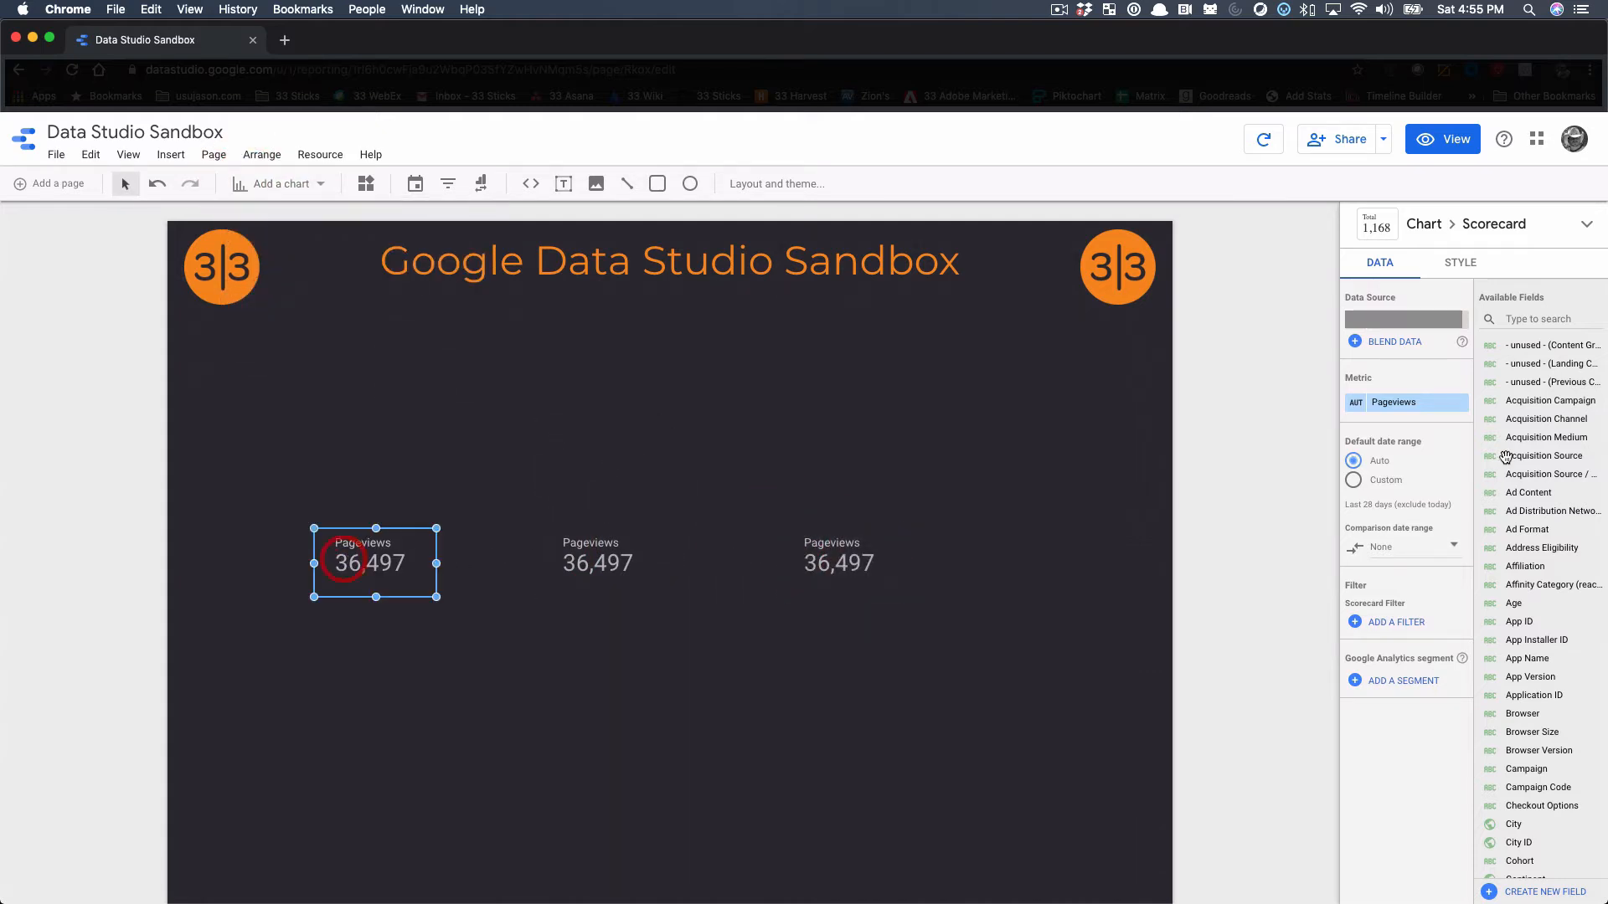
pyautogui.click(1402, 405)
pyautogui.write('sessions')
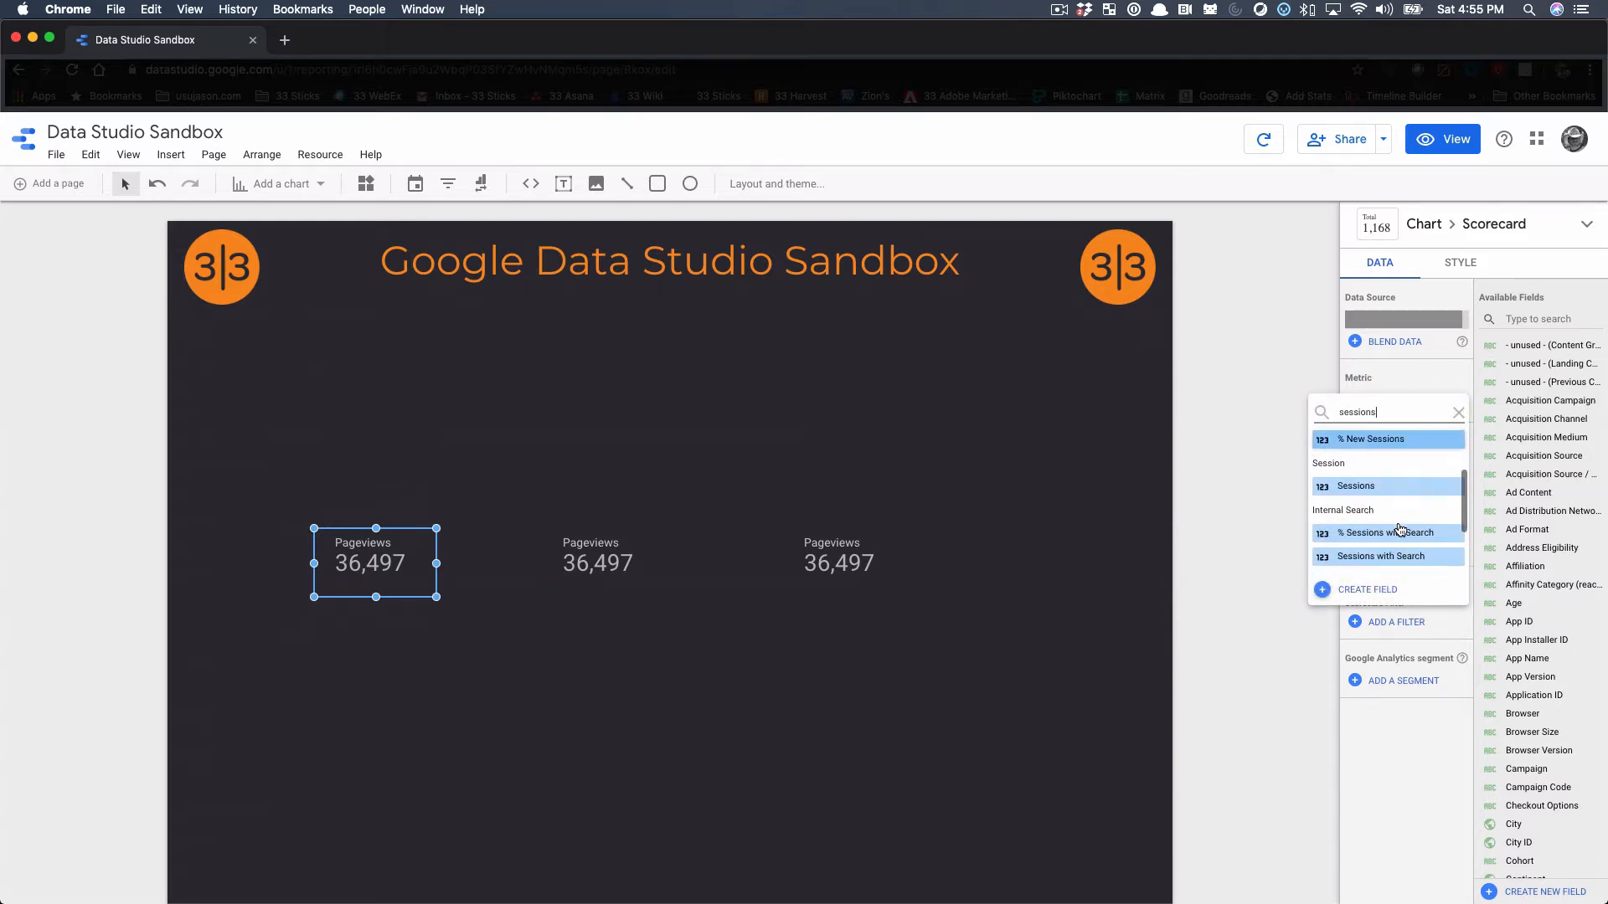
pyautogui.scroll(-1, 1416, 511)
pyautogui.click(1390, 485)
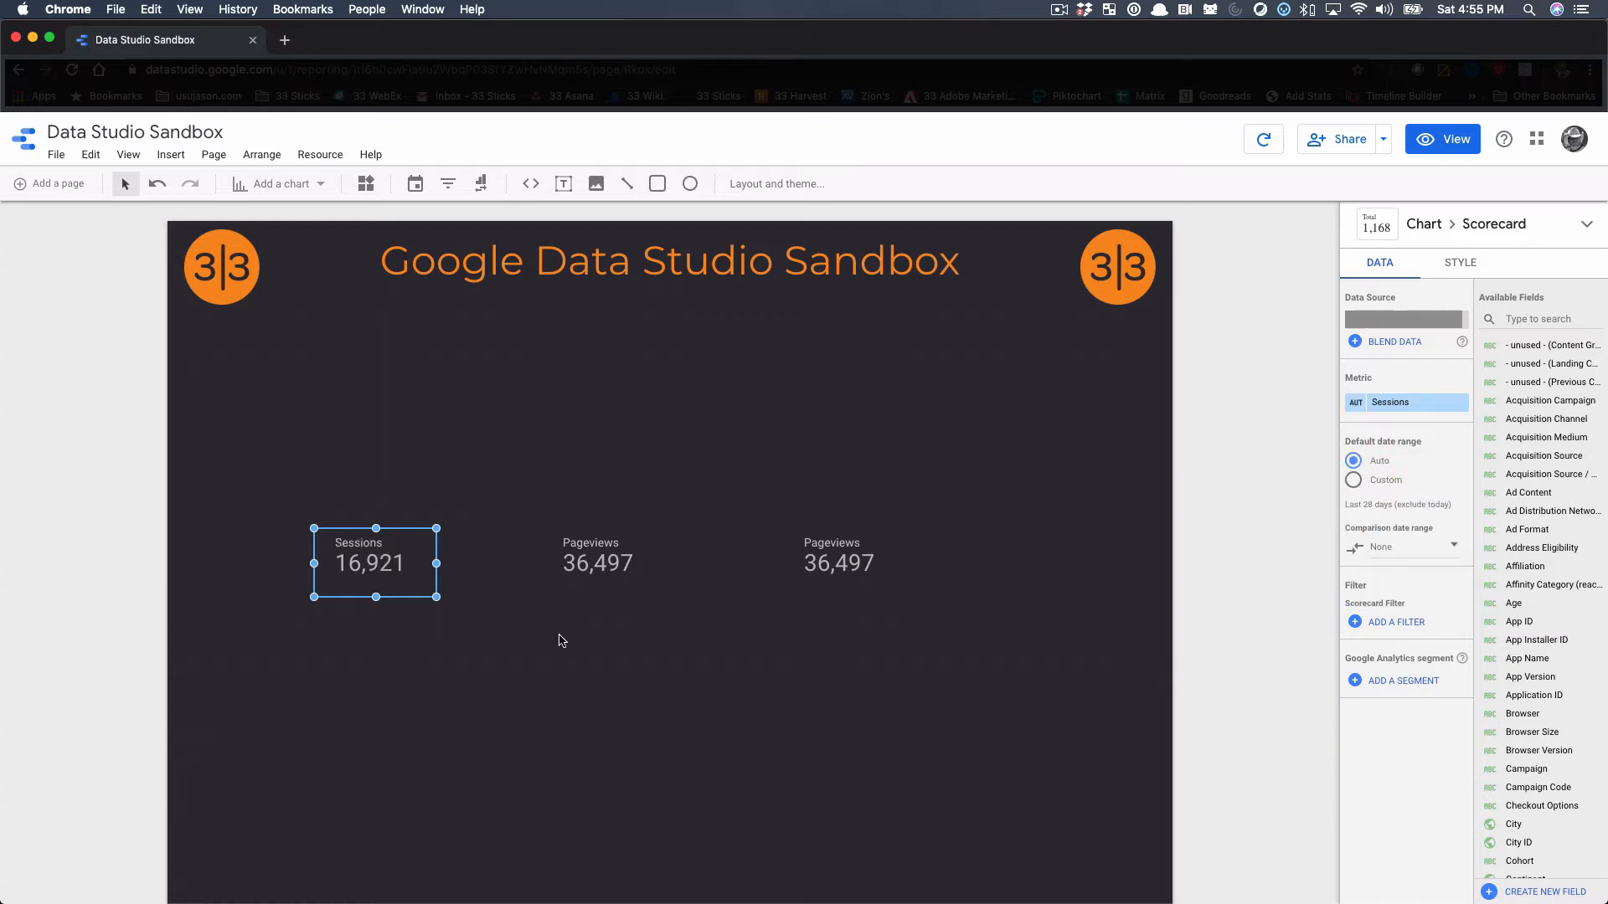
# Rename the first scorecard's metric as Total Site Sessions
pyautogui.click(1358, 405)
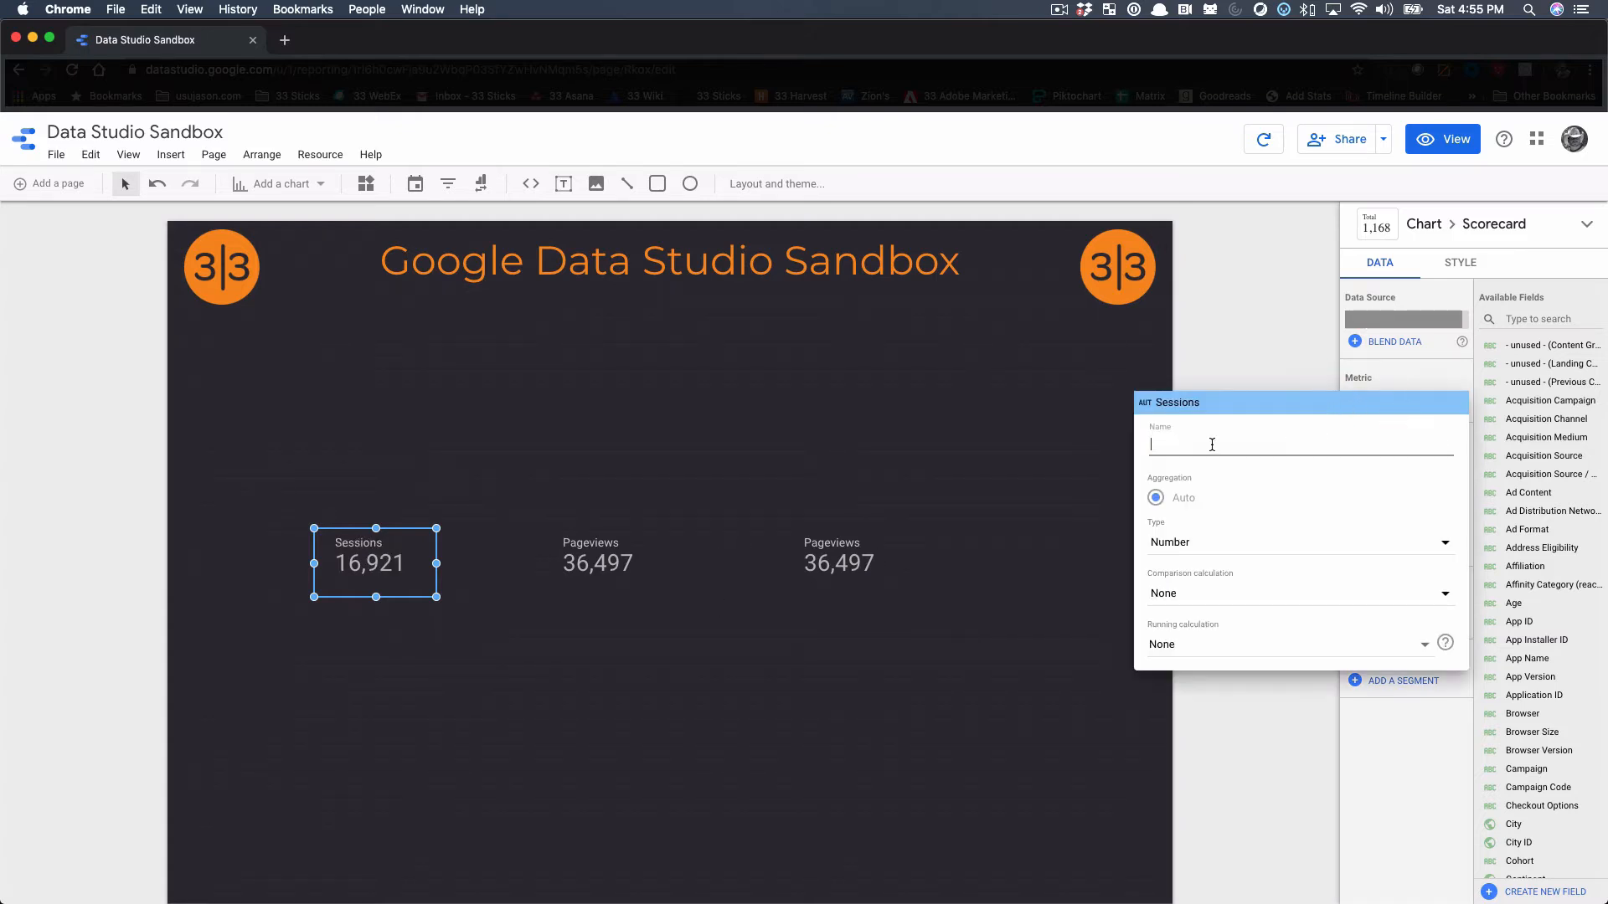
pyautogui.write('Total S')
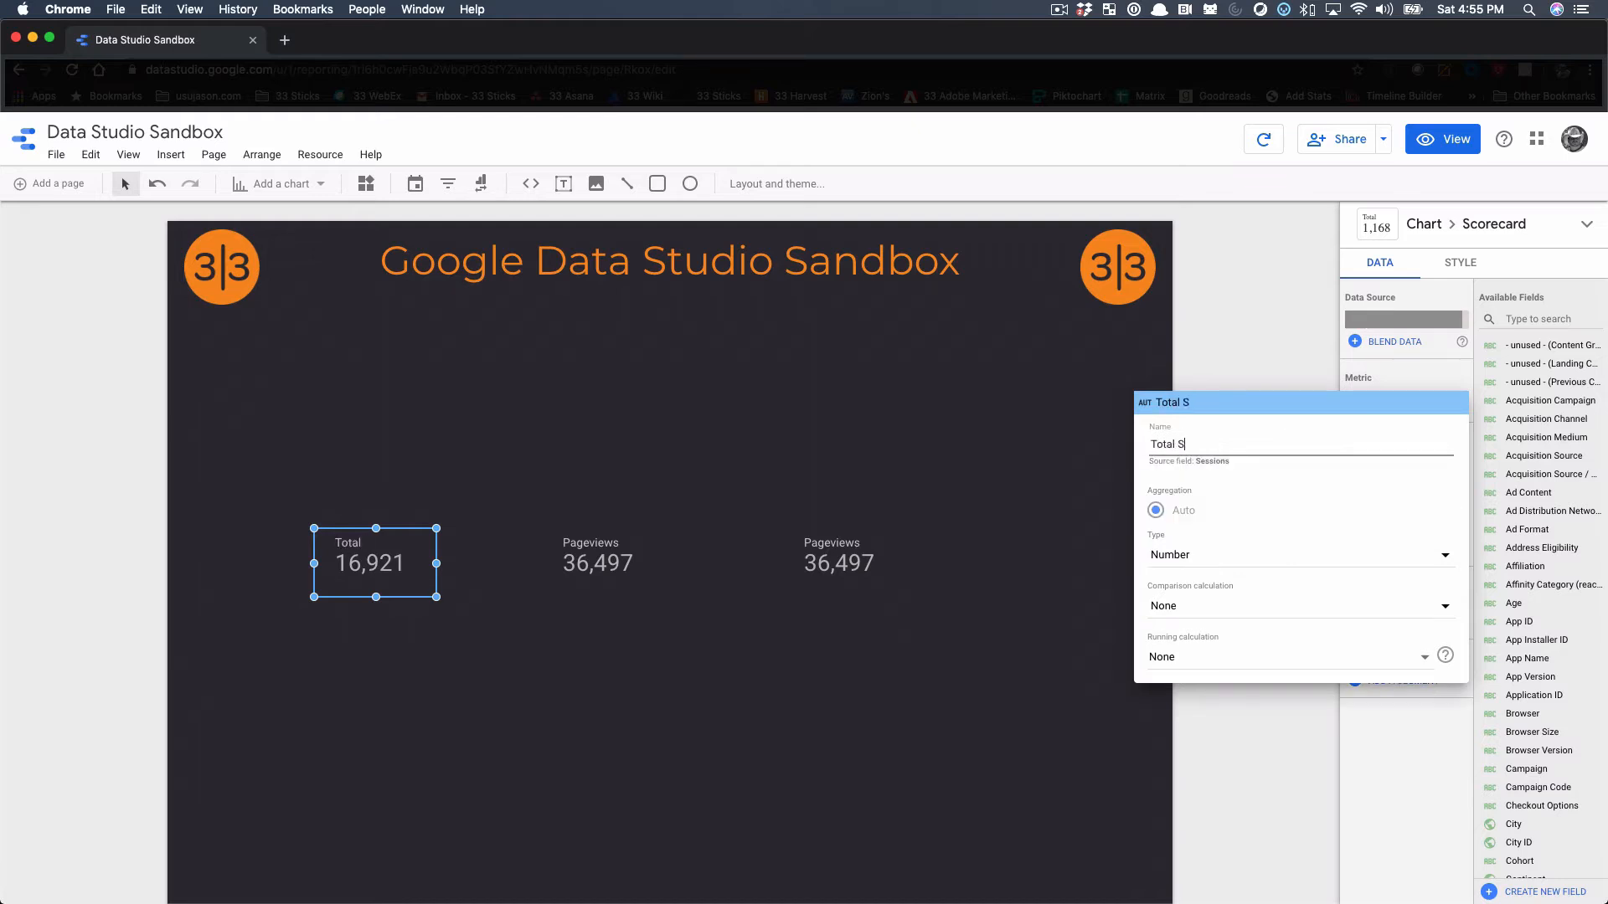
pyautogui.write('ite Sessions')
pyautogui.click(1076, 487)
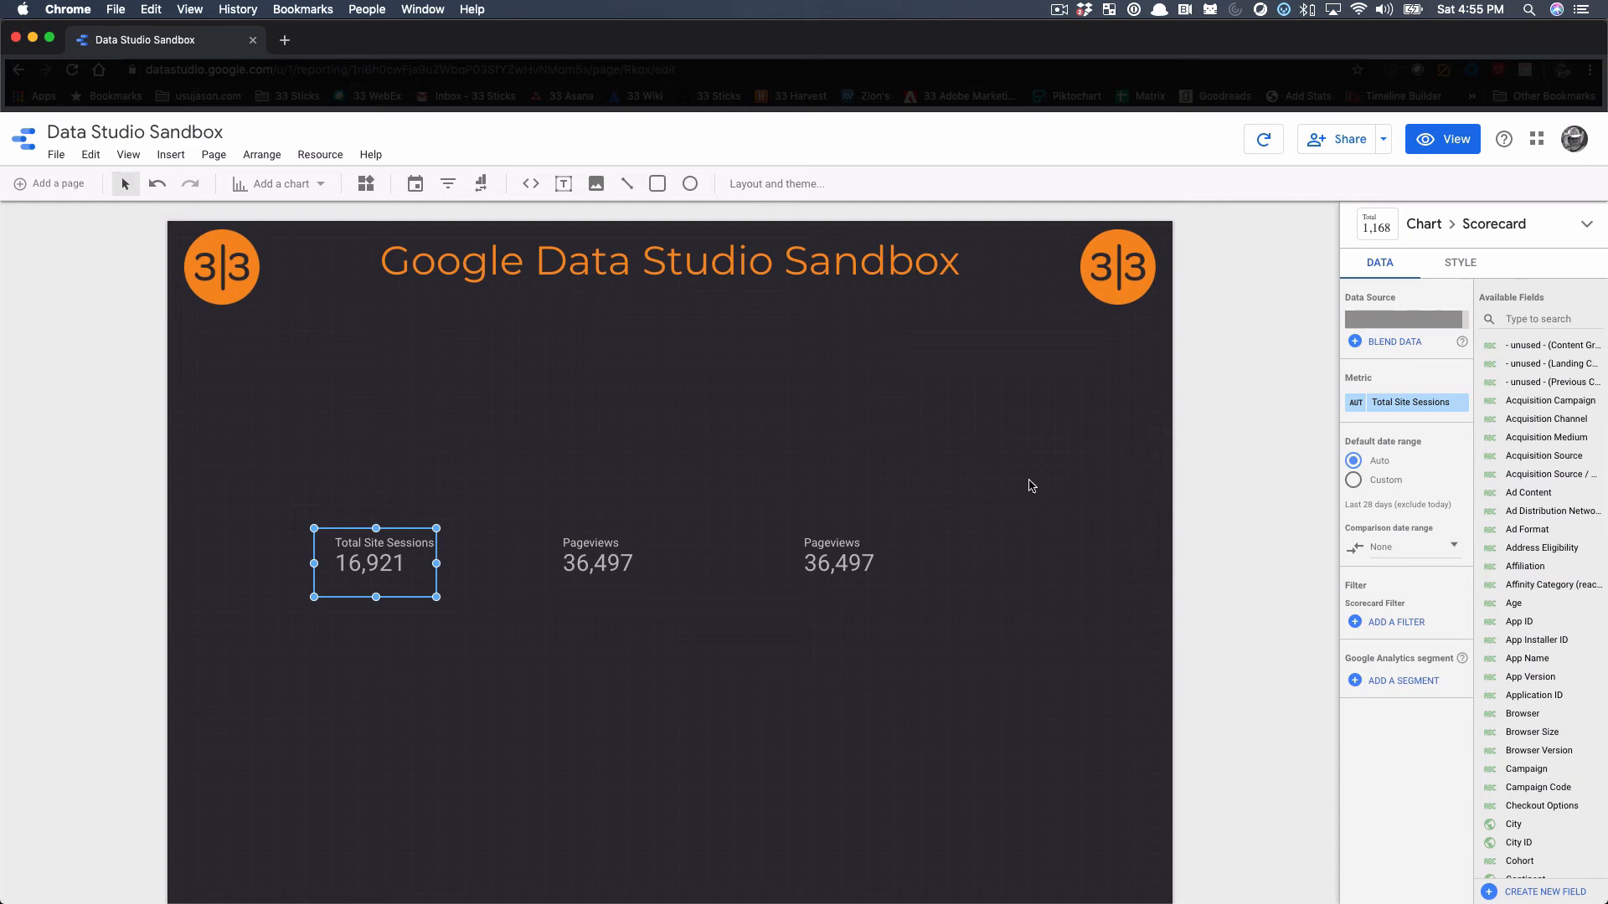
# Set the metric of the middle scorecard to Sessions
pyautogui.click(600, 558)
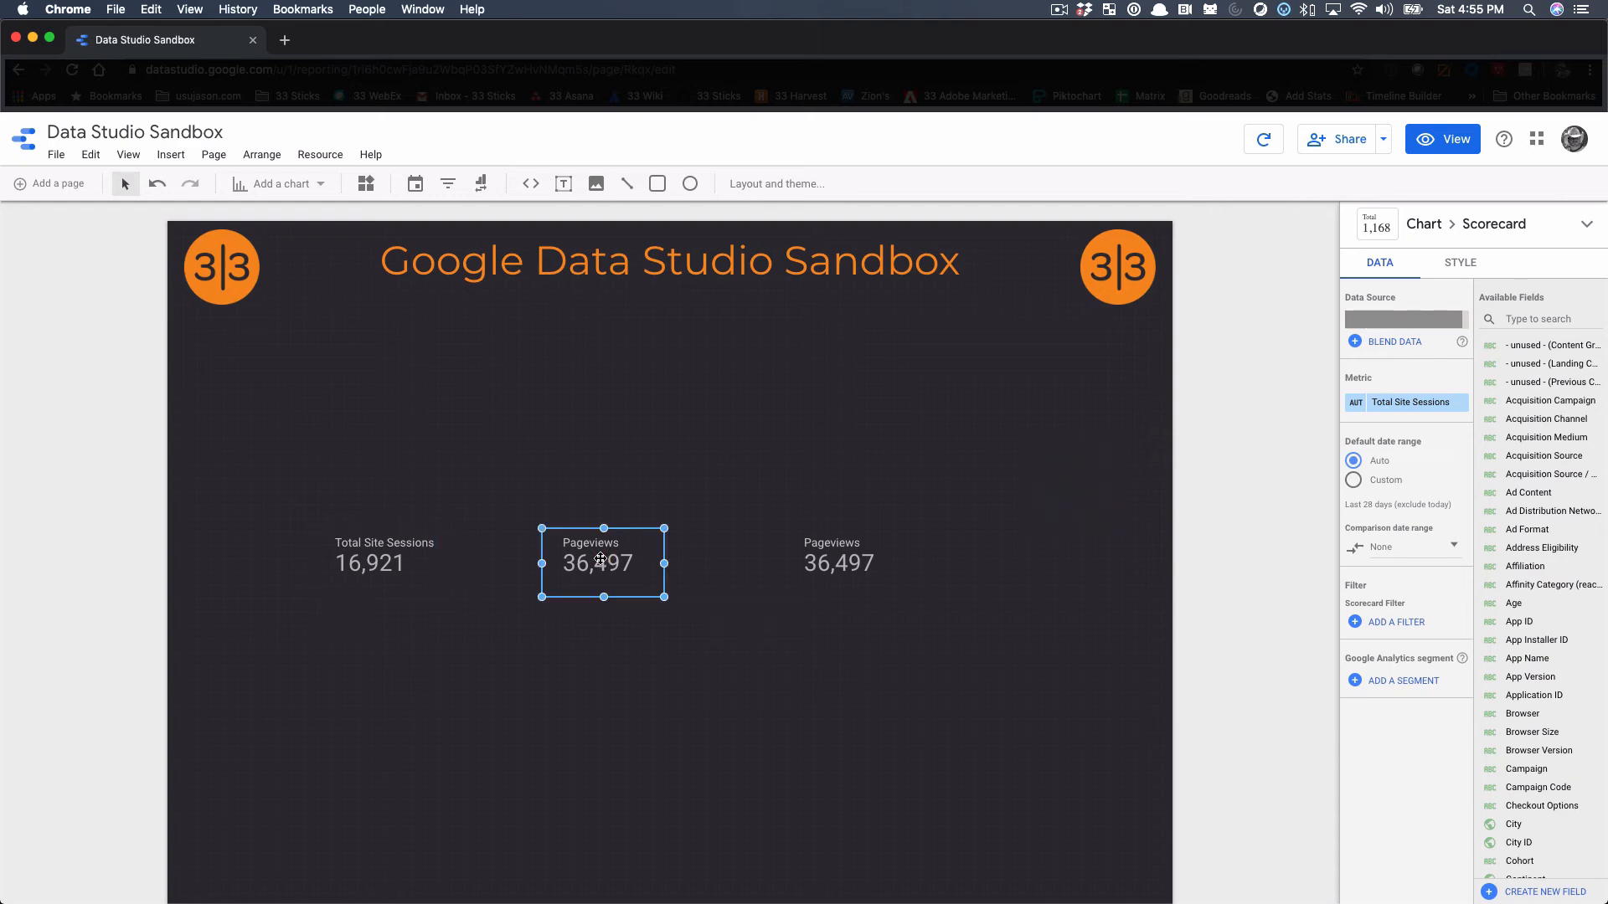
pyautogui.click(1397, 403)
pyautogui.write('sessions')
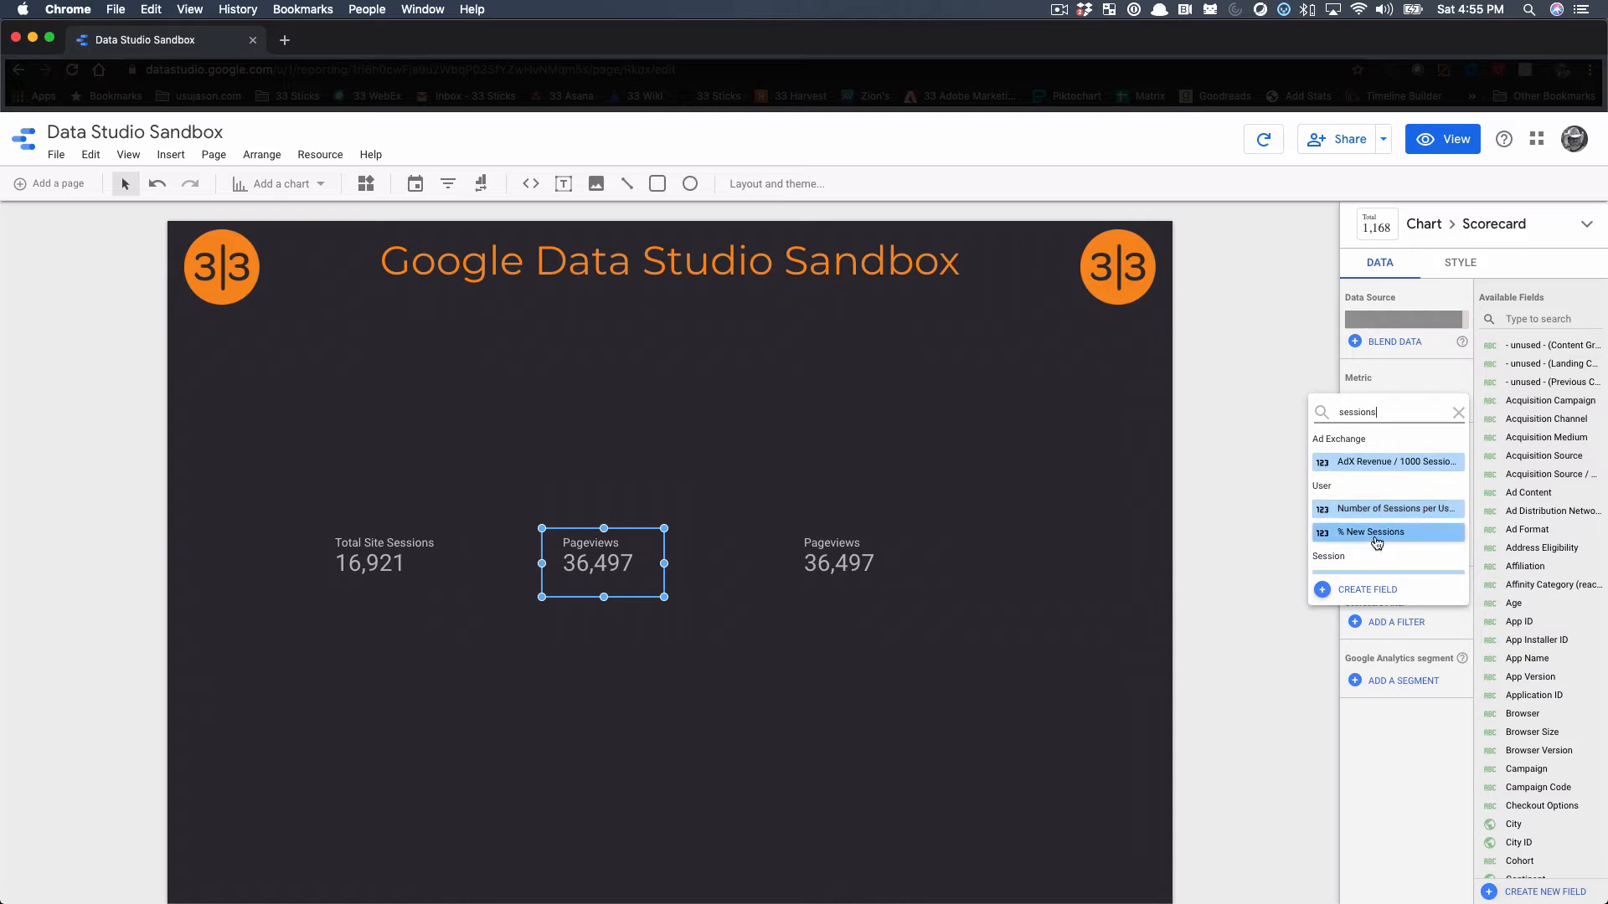
pyautogui.scroll(-2, 1374, 519)
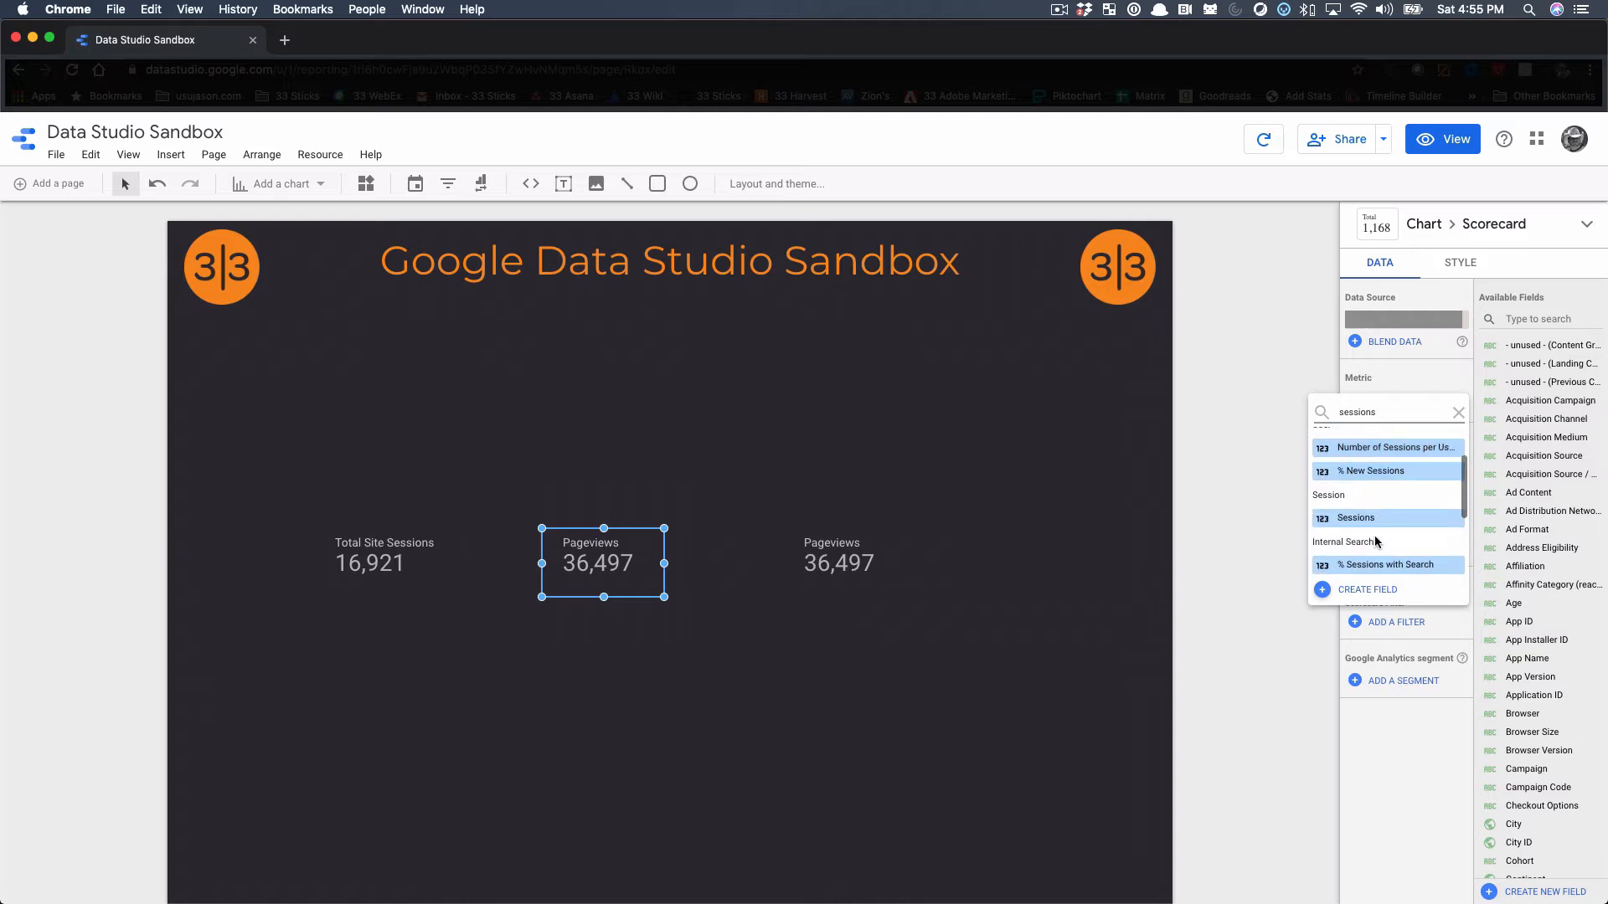
pyautogui.click(1365, 527)
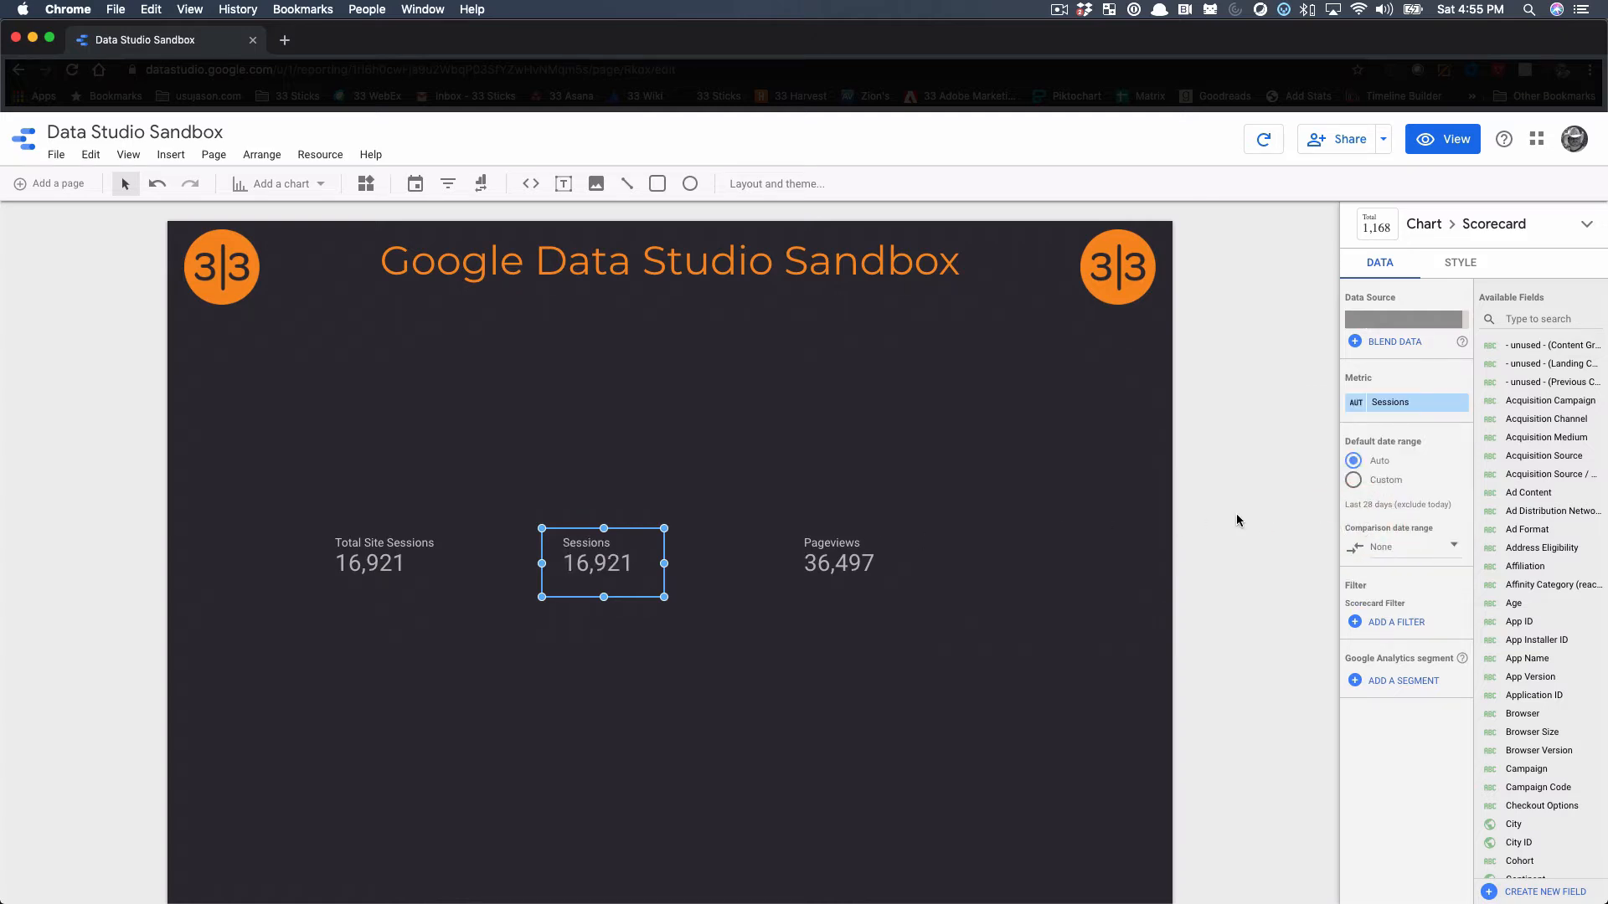
# Apply the already added Successful Address Lookup segment to the middle scorecard
pyautogui.click(1382, 678)
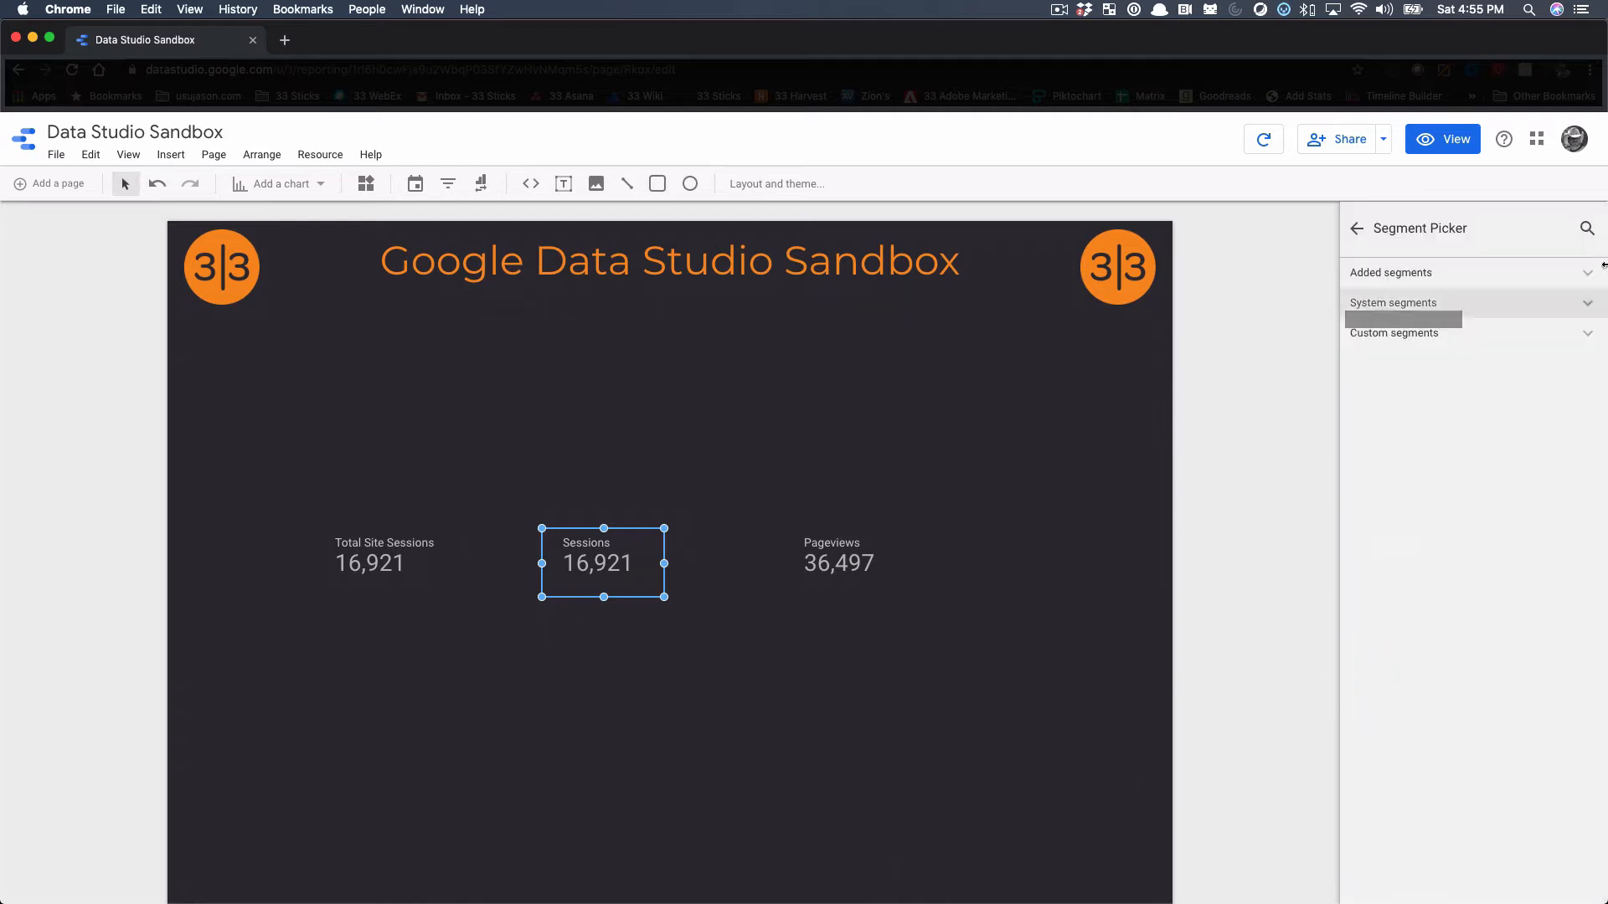
pyautogui.click(1585, 228)
pyautogui.write('ad')
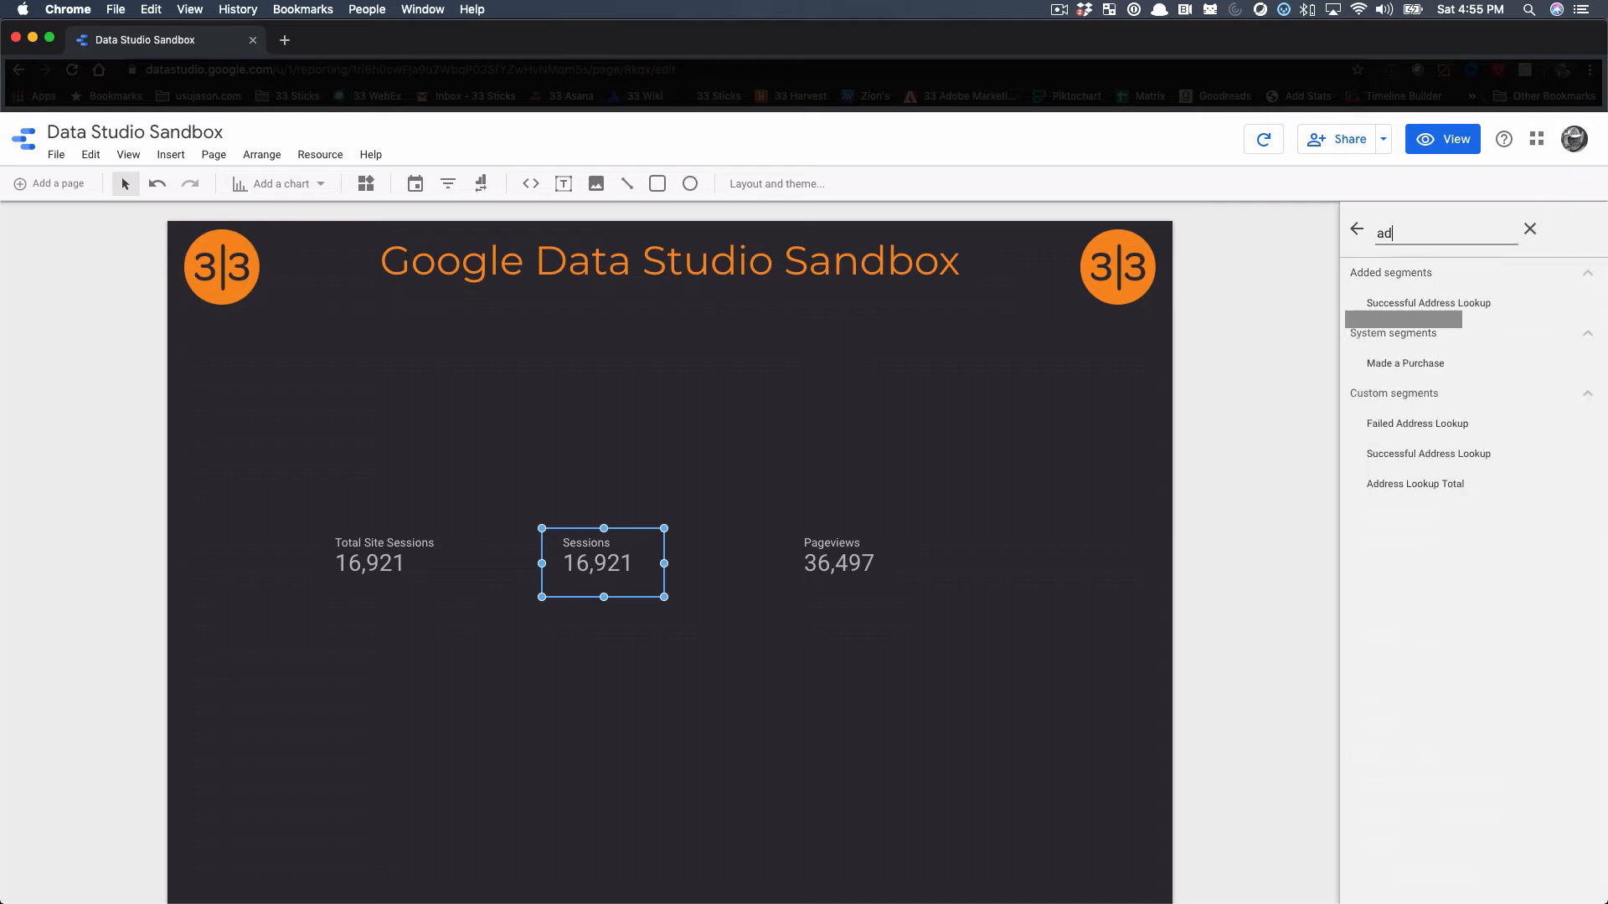
pyautogui.write('dress')
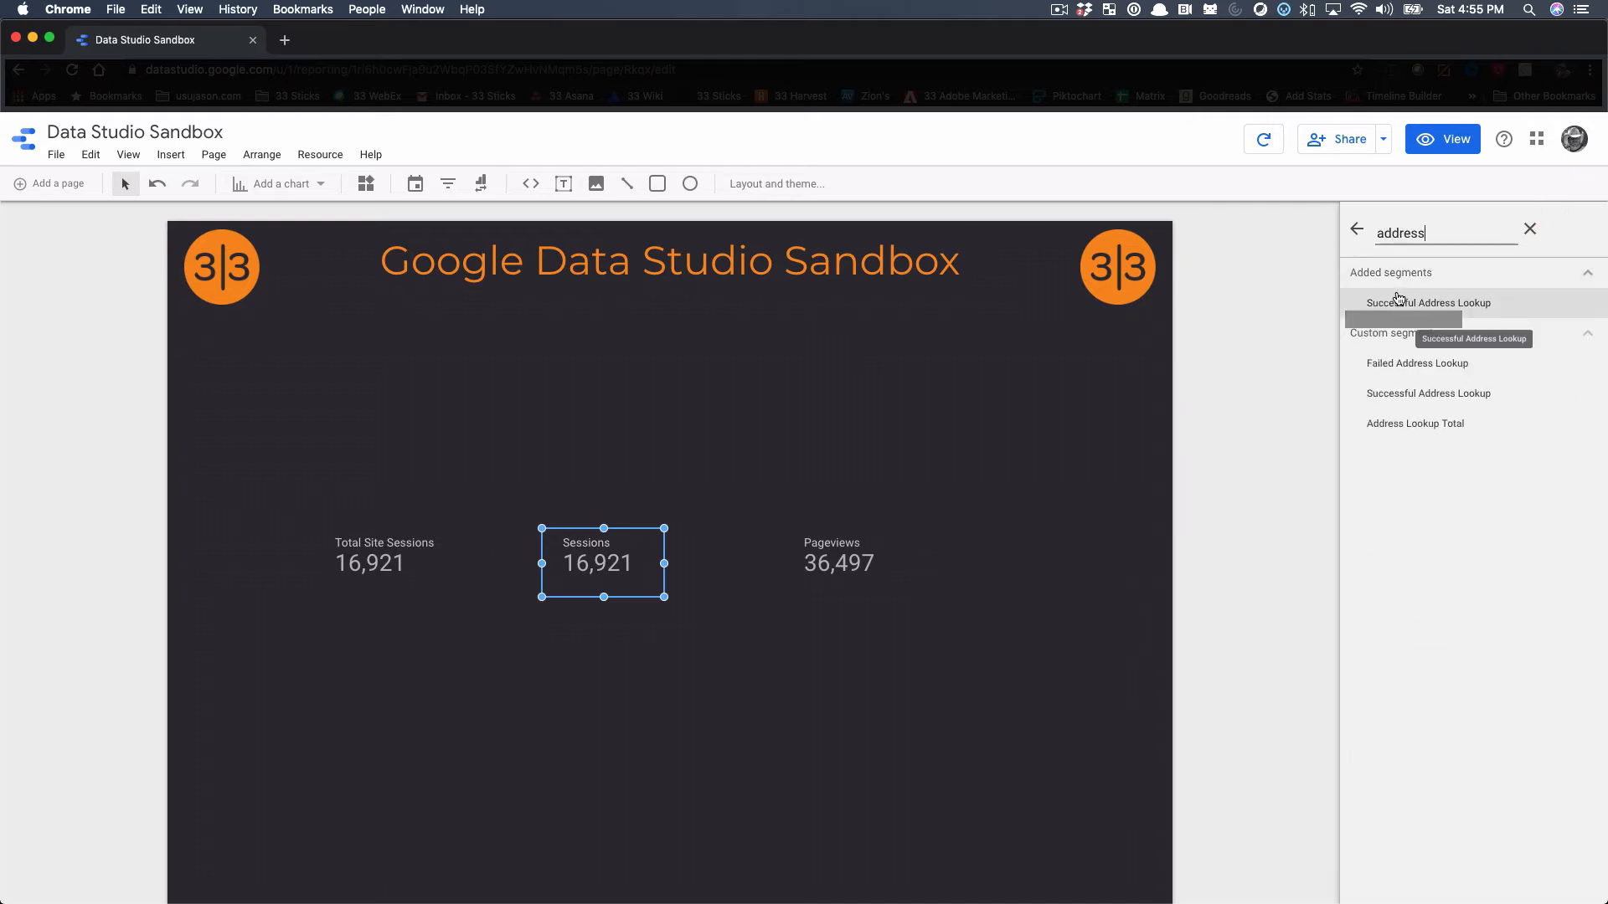
pyautogui.click(1399, 300)
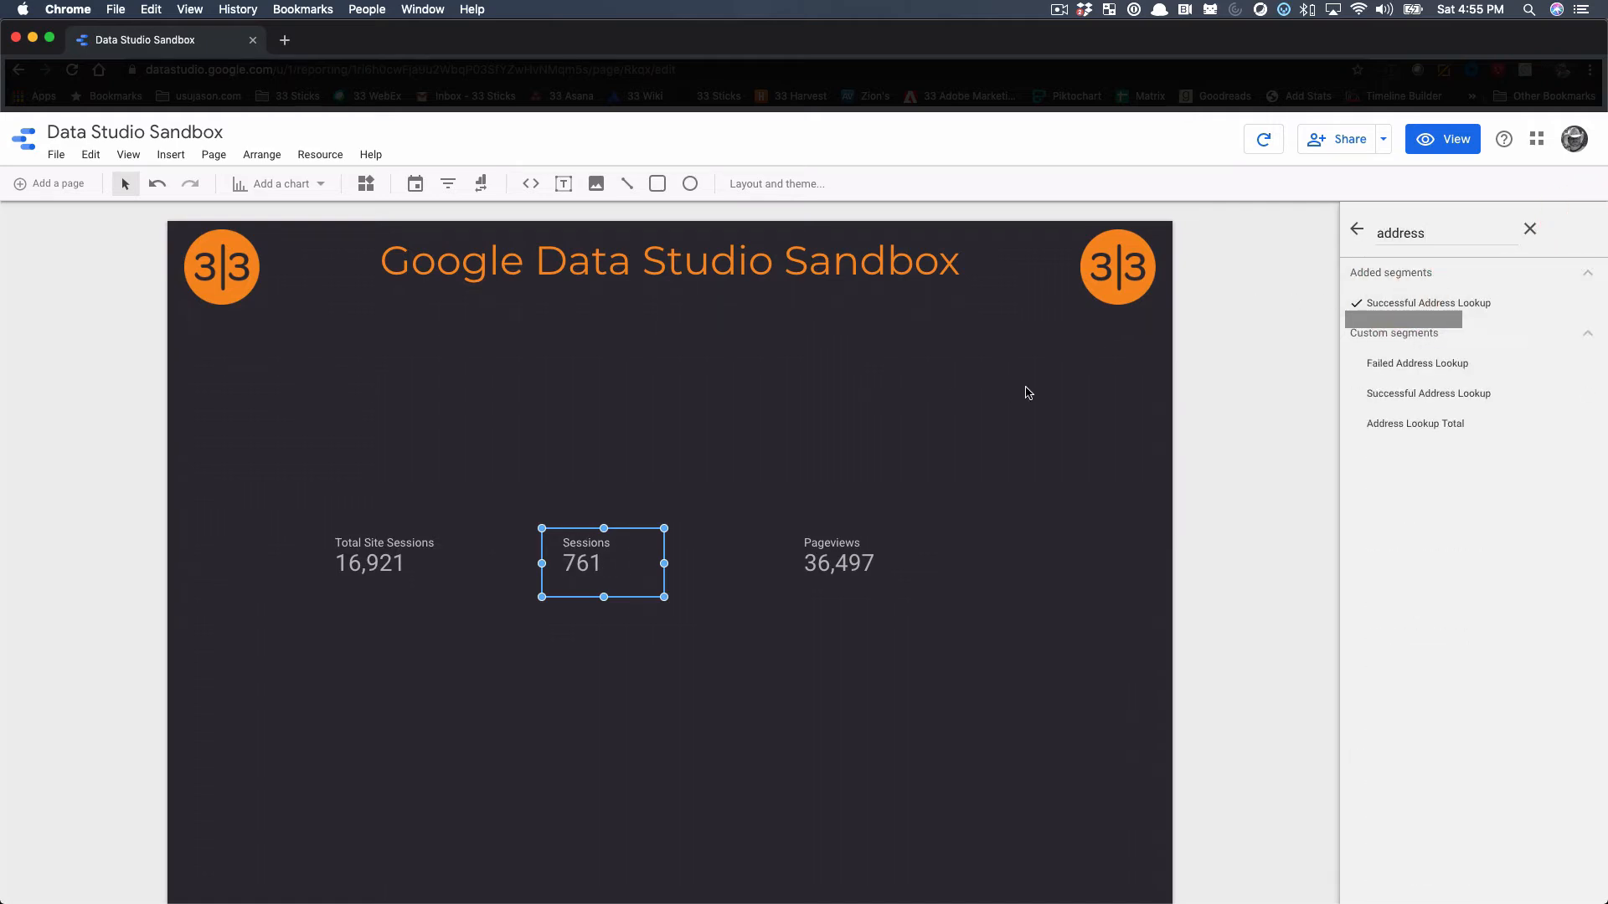
pyautogui.click(1353, 229)
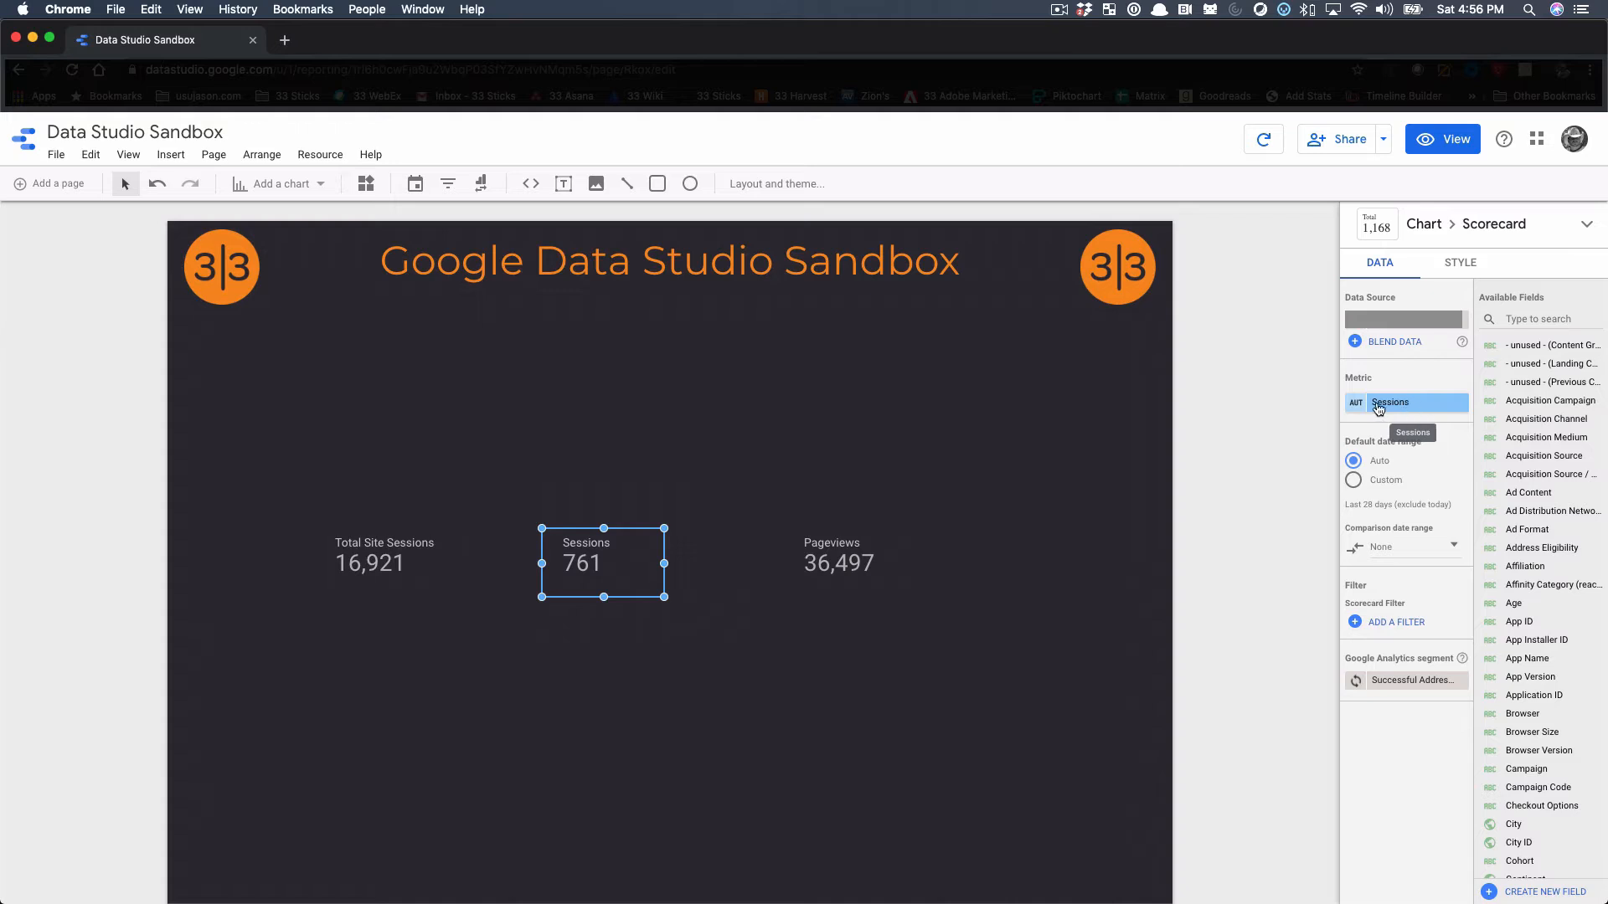
# Rename the middle scorecard's metric as Form Complete Sessions
pyautogui.click(1357, 408)
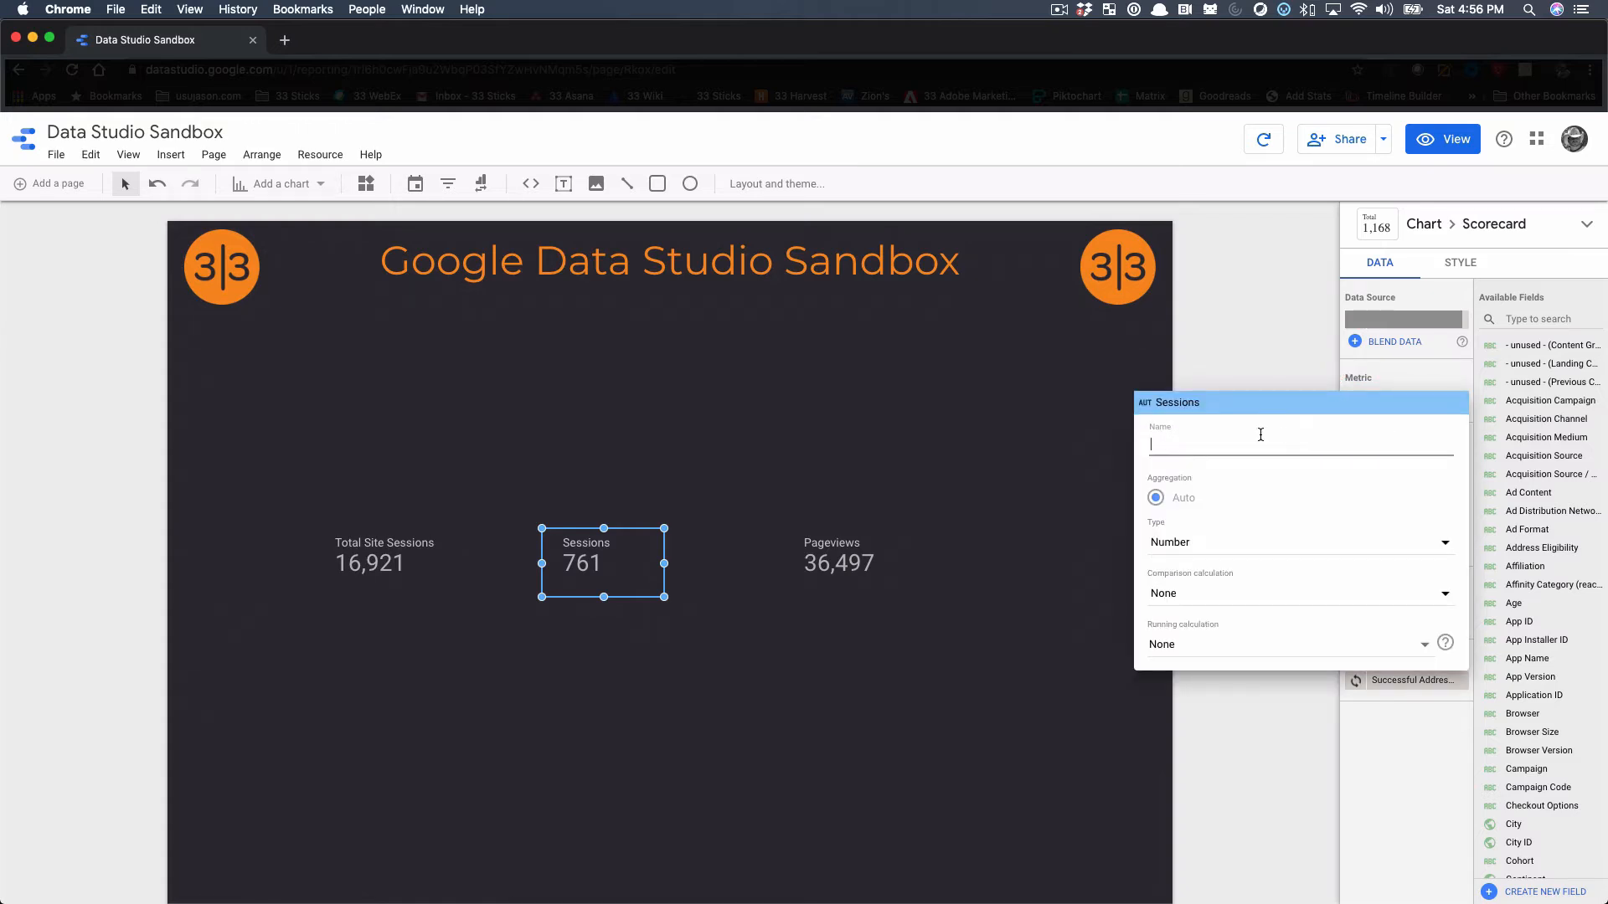
pyautogui.write('Form Complete')
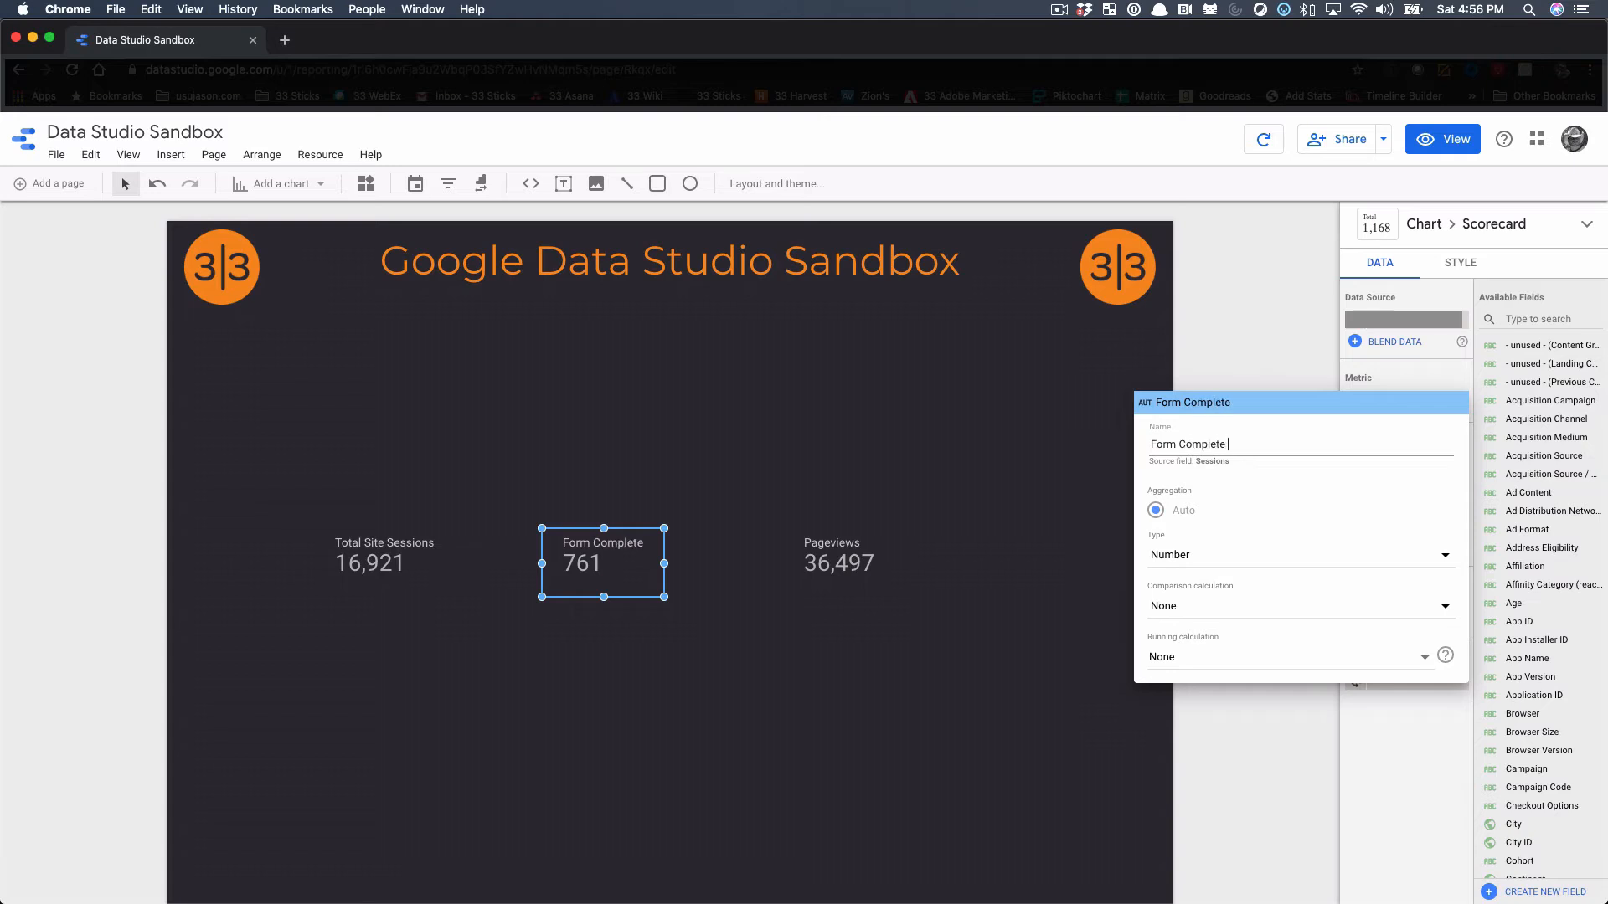
pyautogui.write(' Sessions')
pyautogui.click(991, 417)
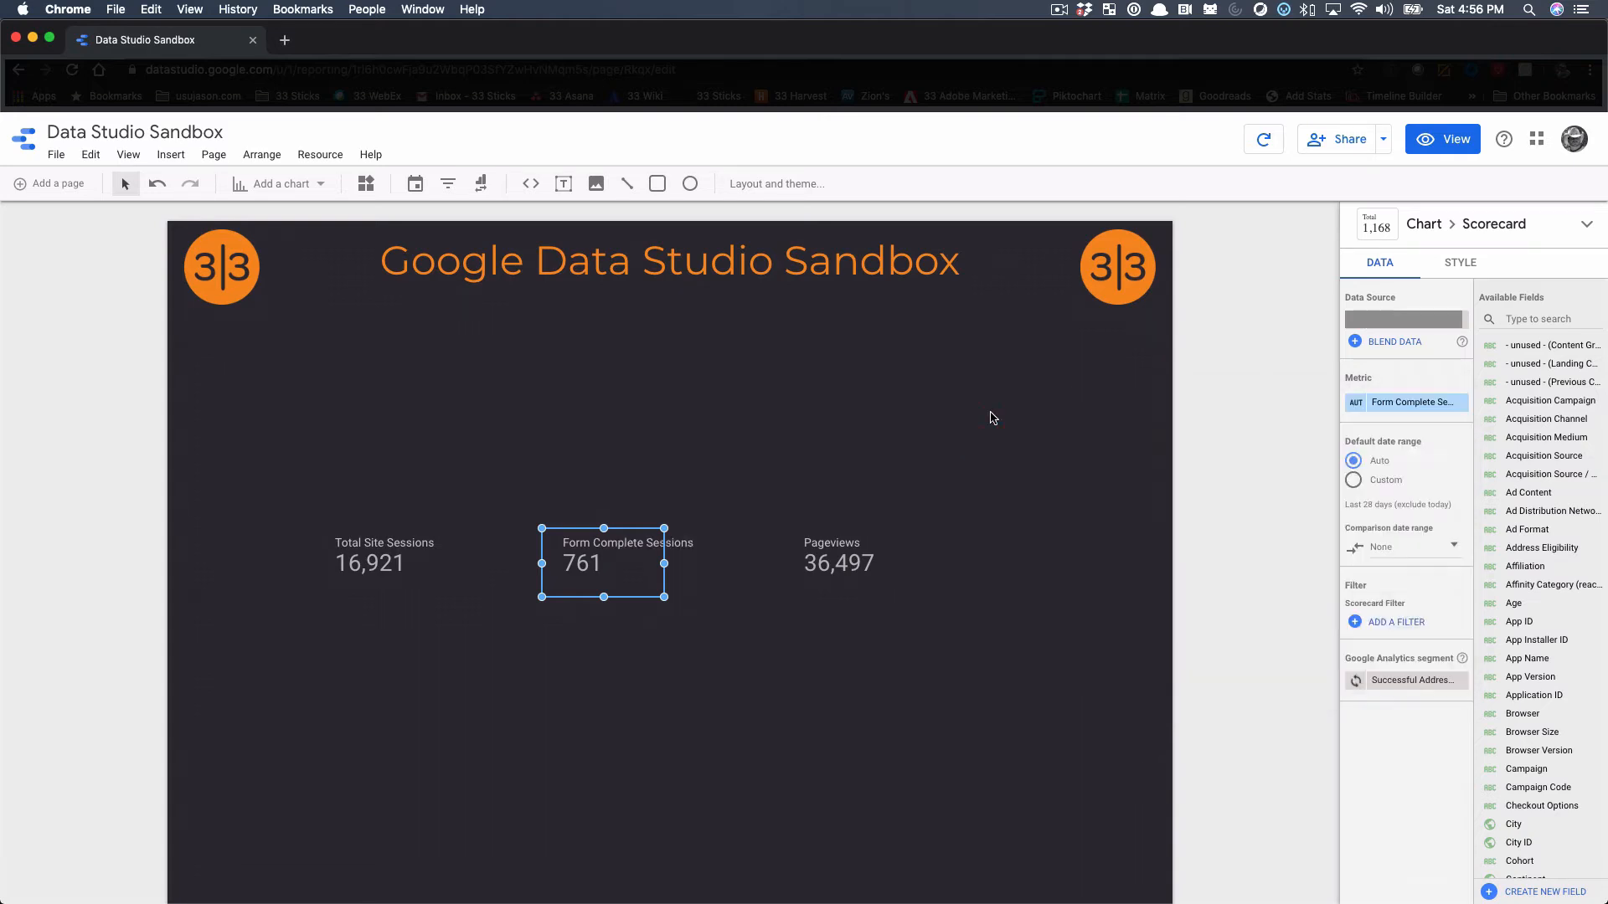
# Start a data blend for the third scorecard and replace Pageviews with Sessions as its first source's metric
pyautogui.click(837, 563)
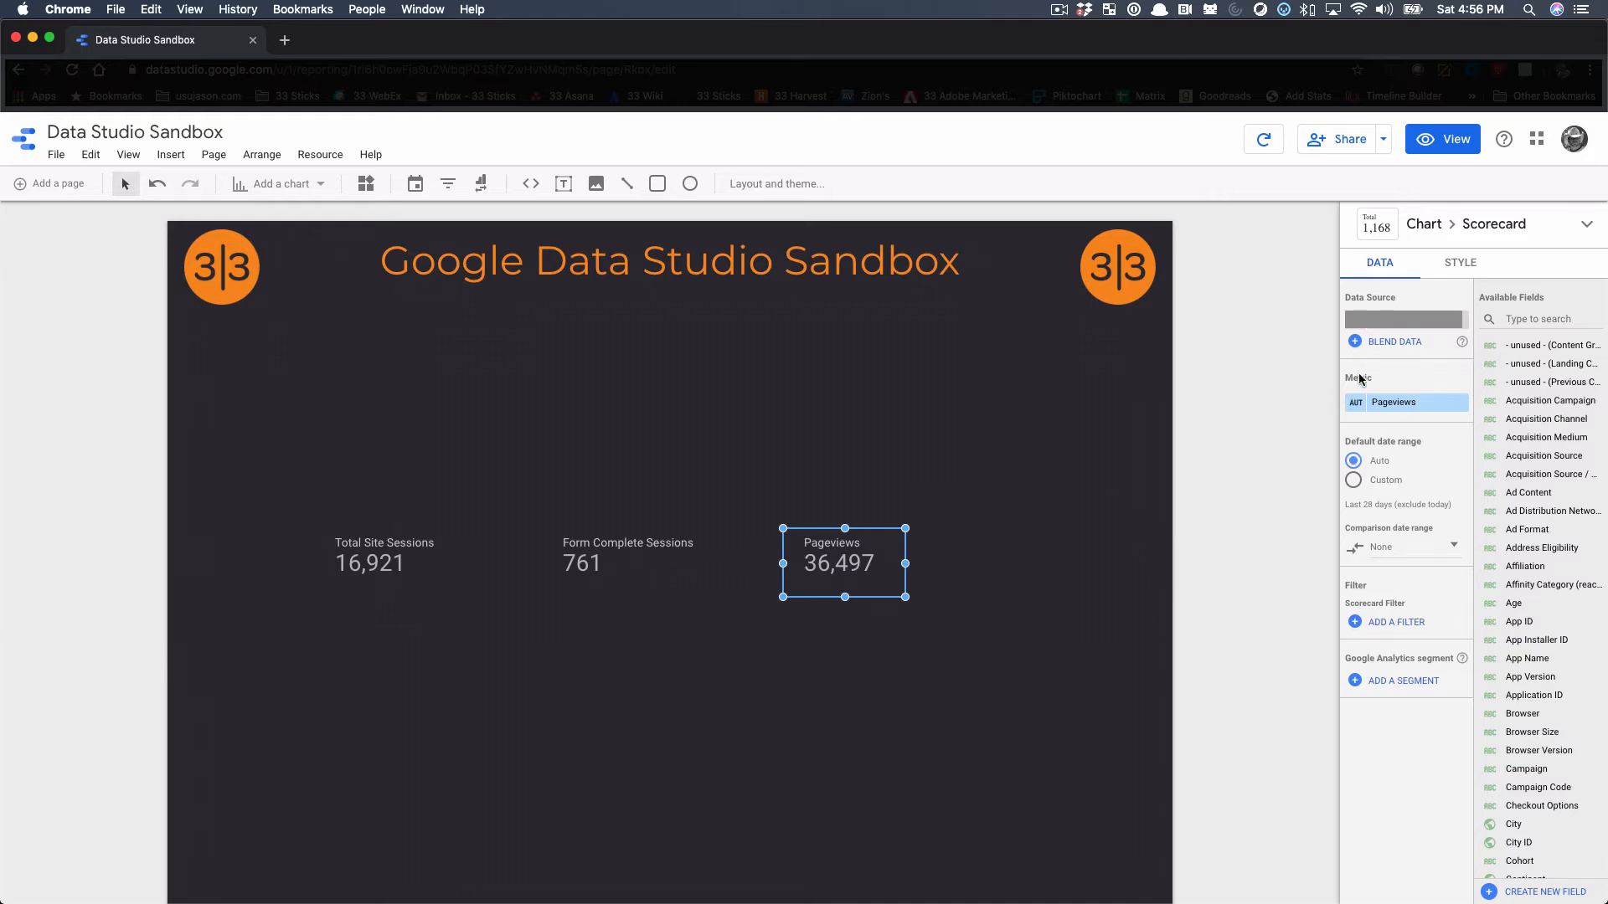
pyautogui.click(1381, 349)
pyautogui.click(1381, 346)
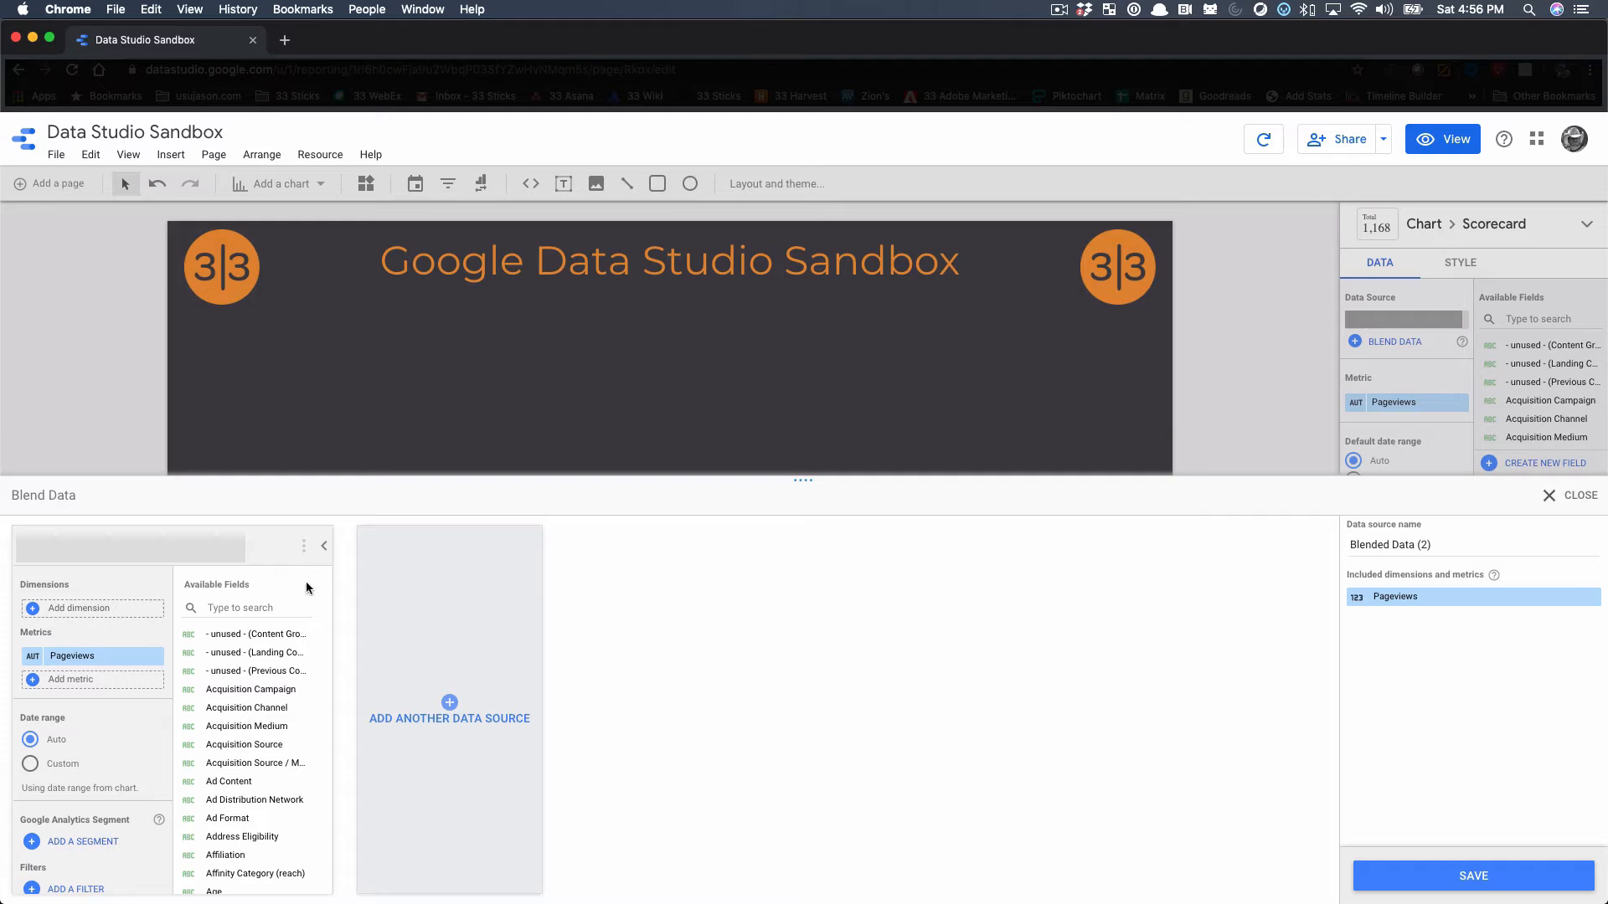
pyautogui.click(69, 662)
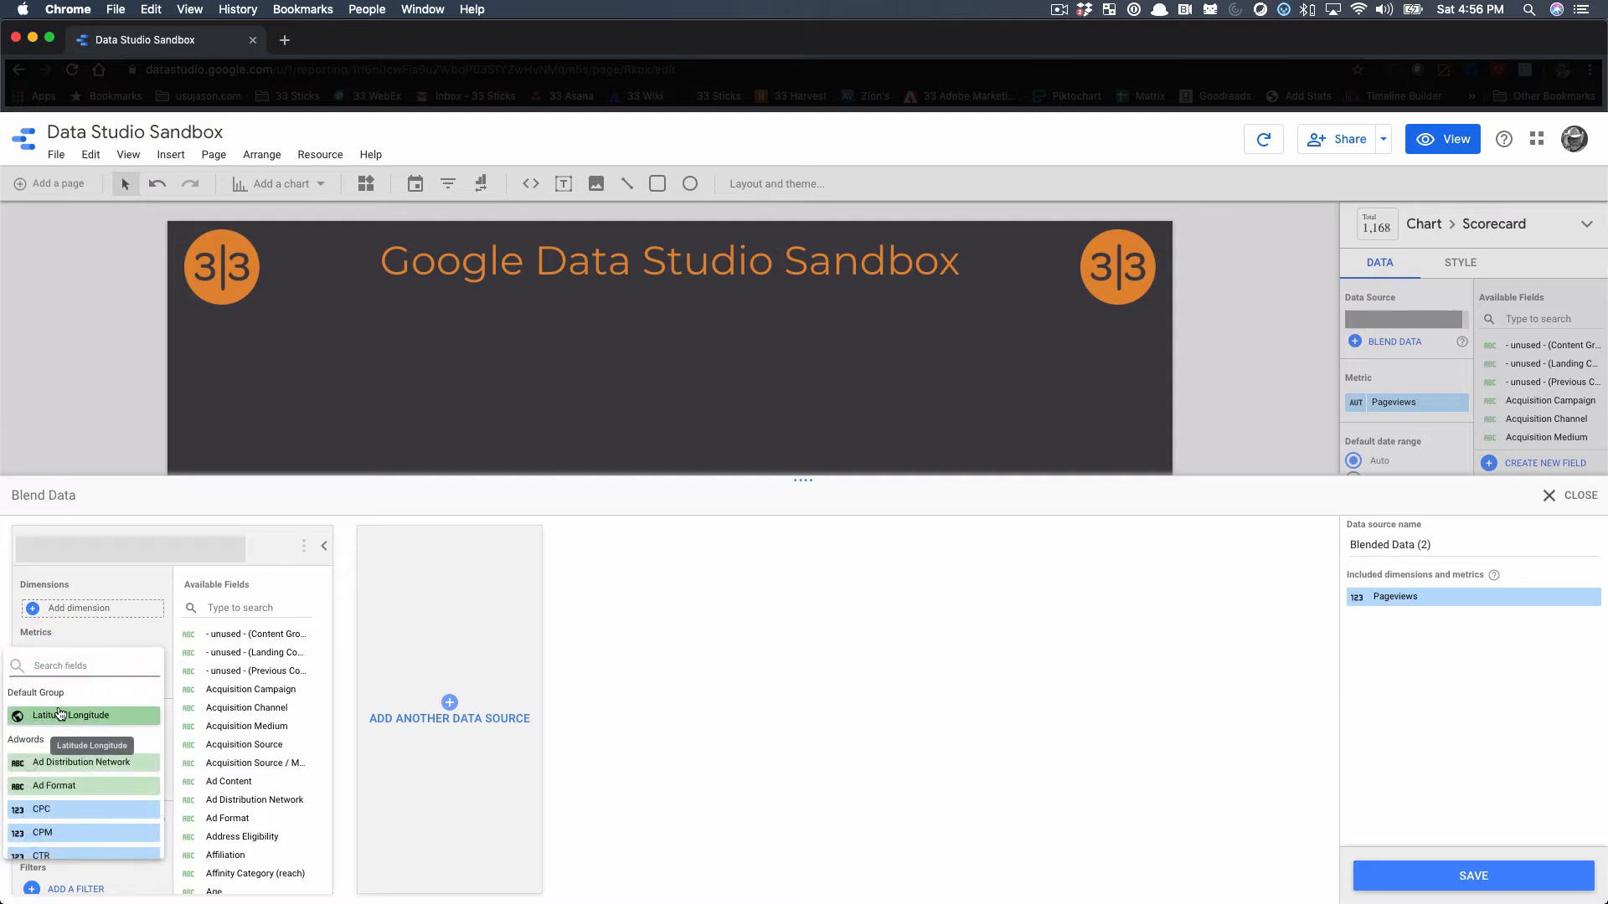
pyautogui.write('session')
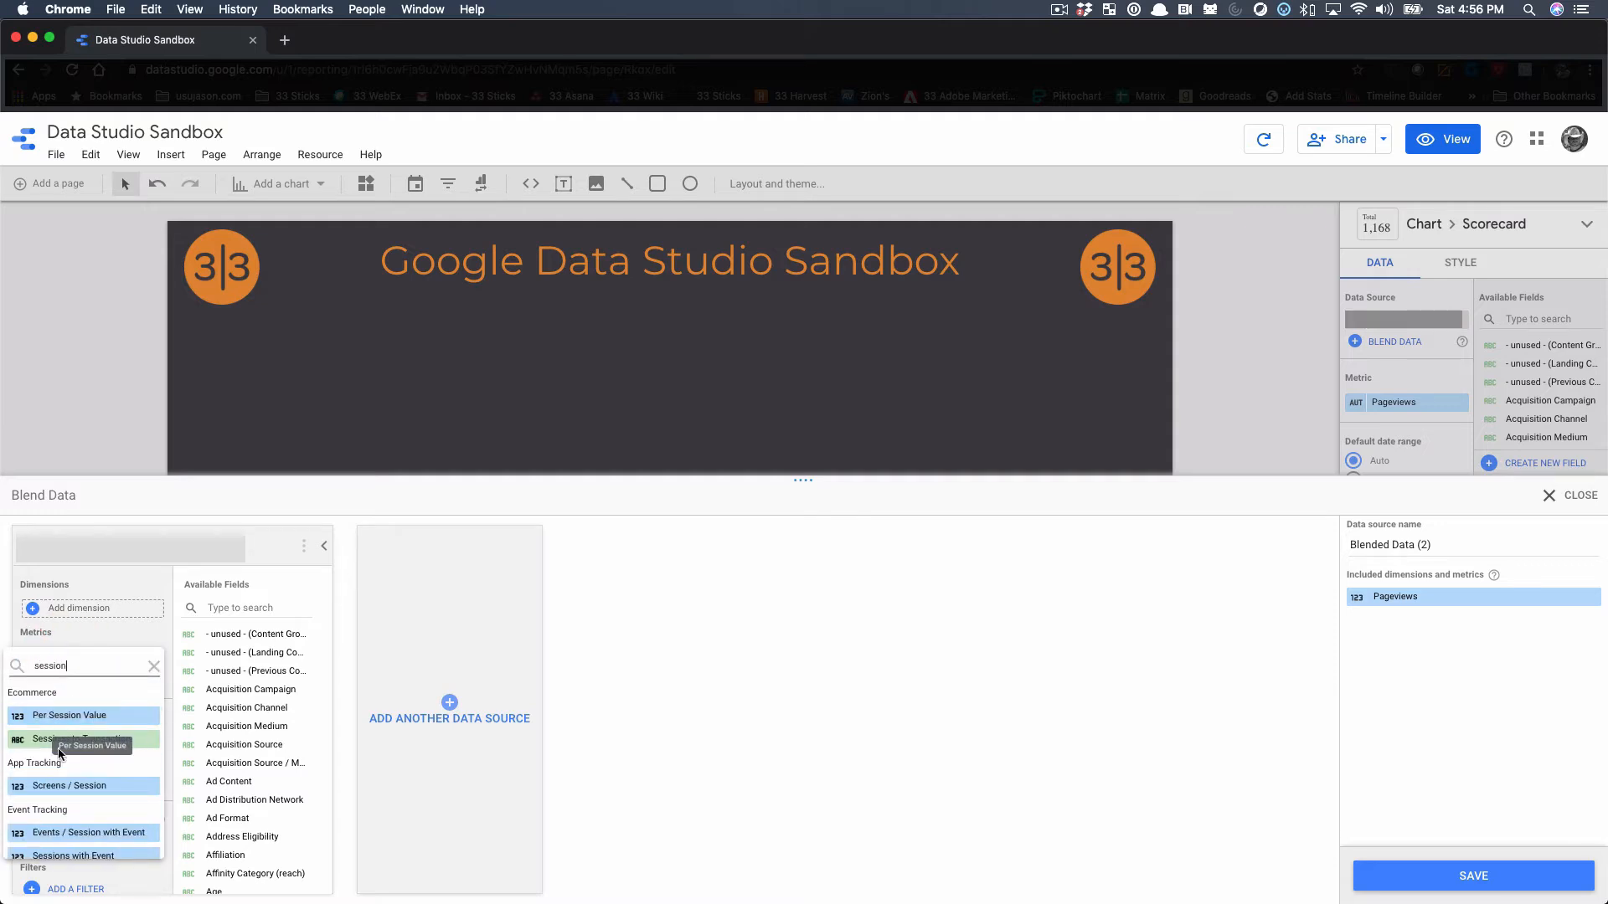
pyautogui.scroll(-1, 85, 798)
pyautogui.scroll(-3, 84, 797)
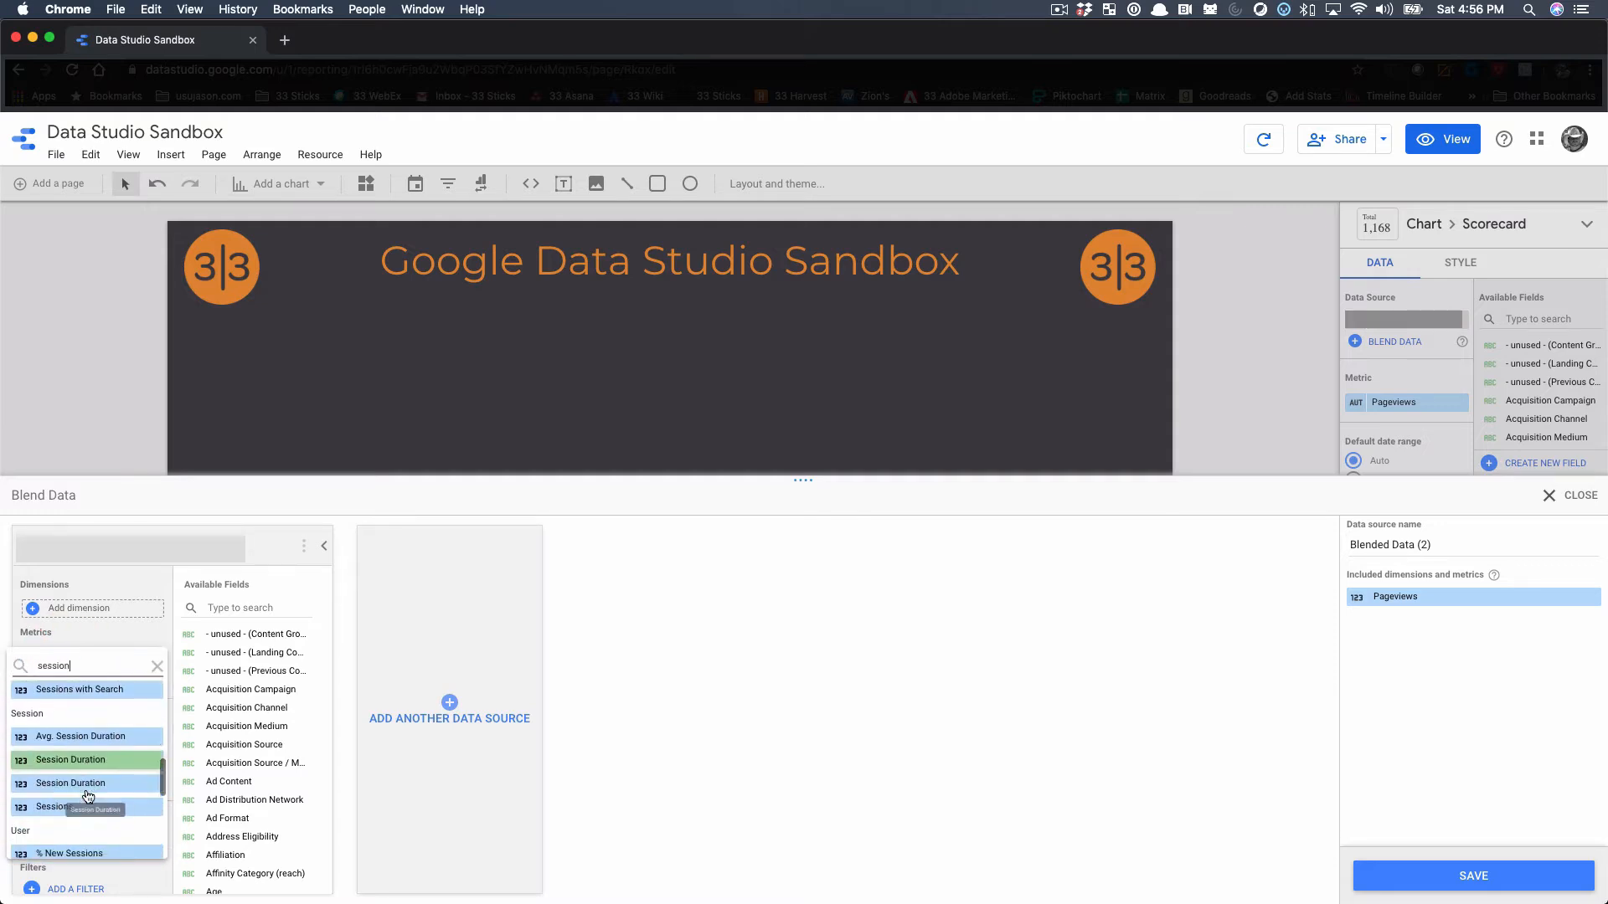
pyautogui.click(74, 804)
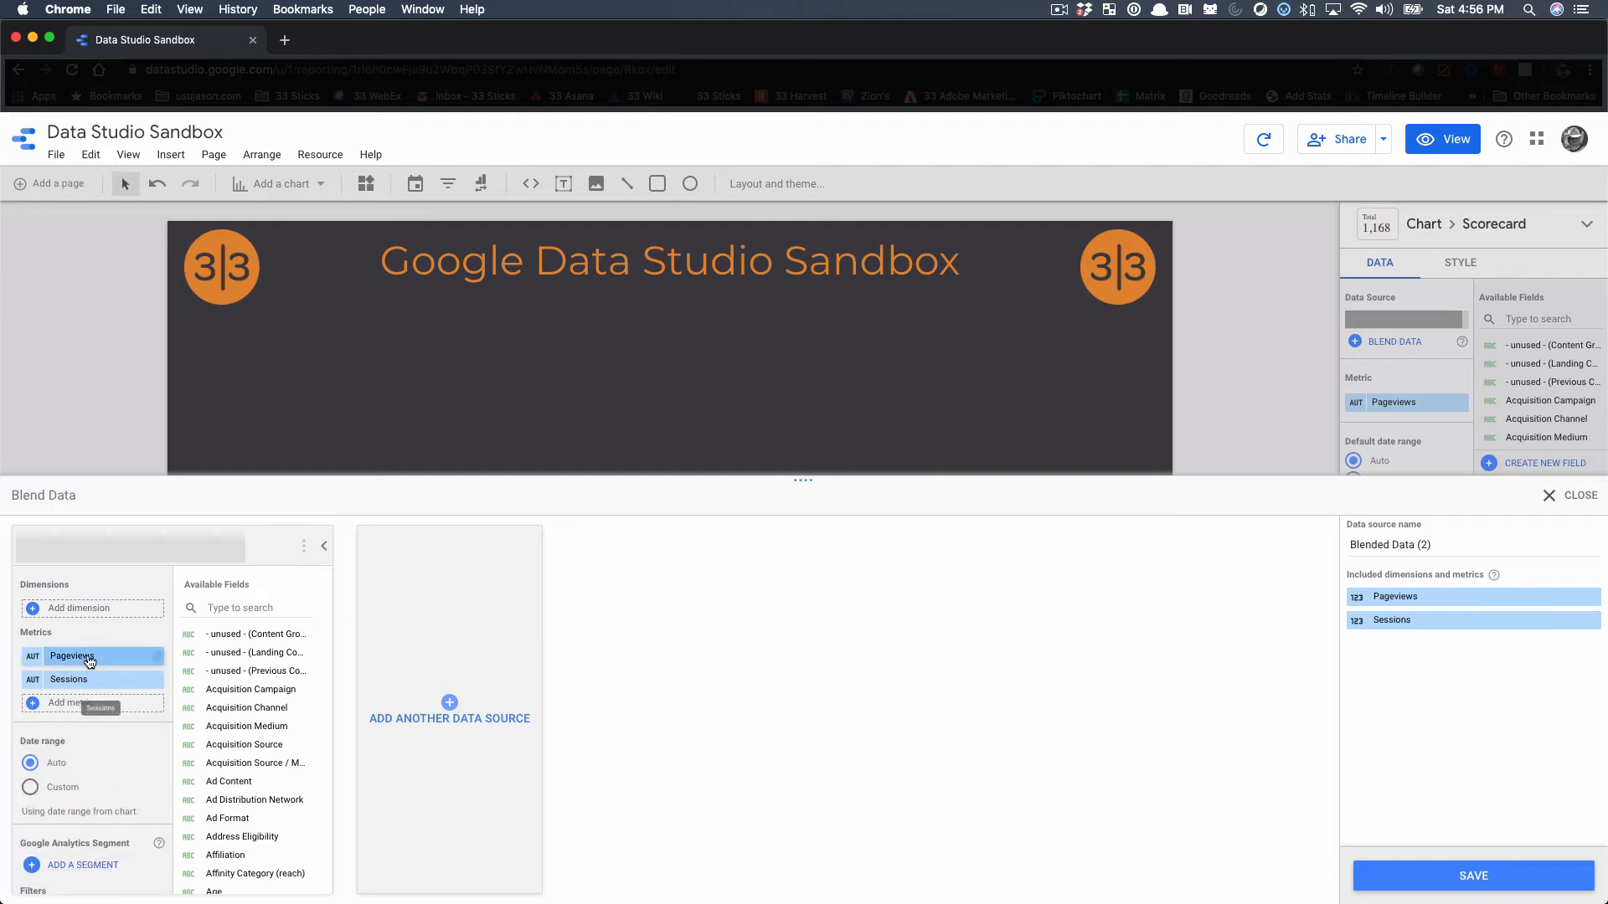
pyautogui.click(157, 657)
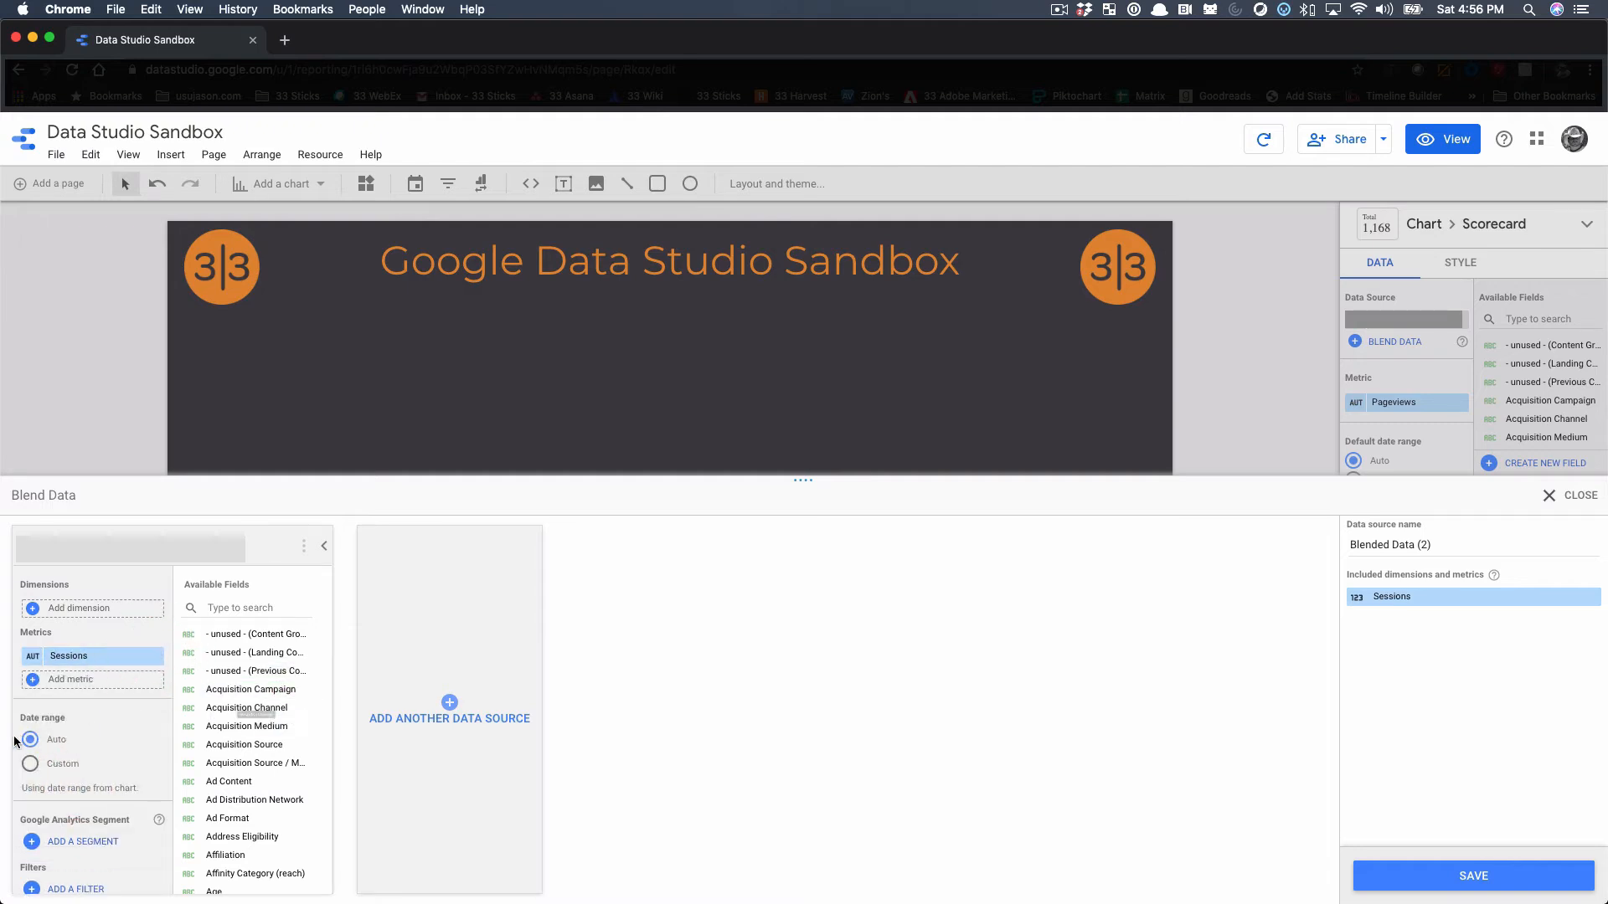
# Add the already added data source as the blend's second source and give it the Sessions metric
pyautogui.click(448, 704)
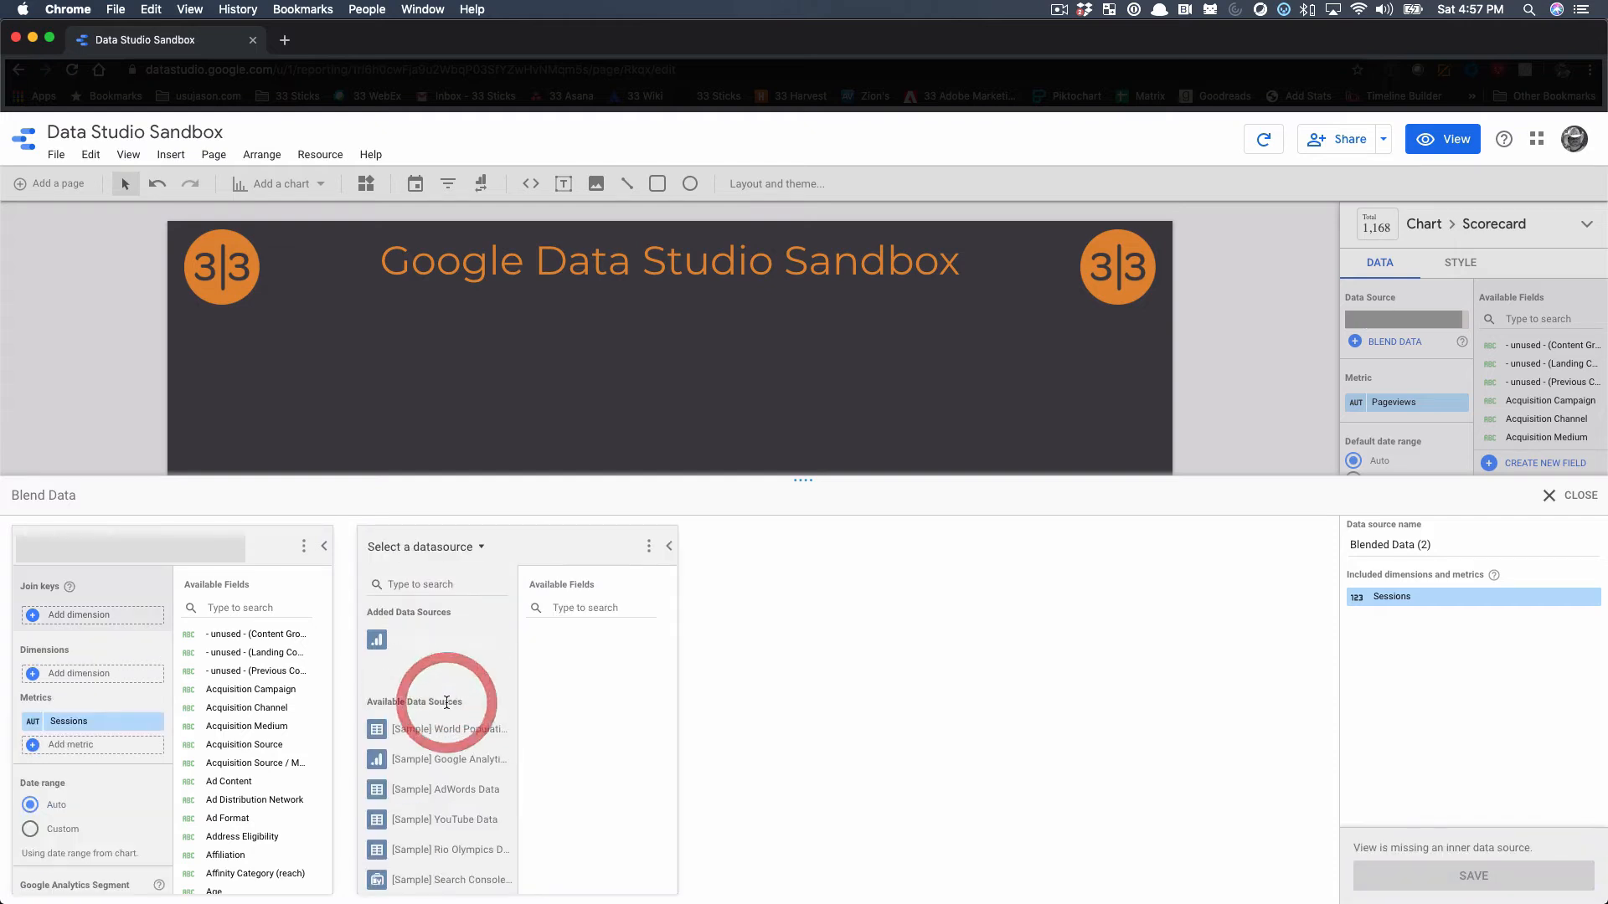
pyautogui.click(443, 643)
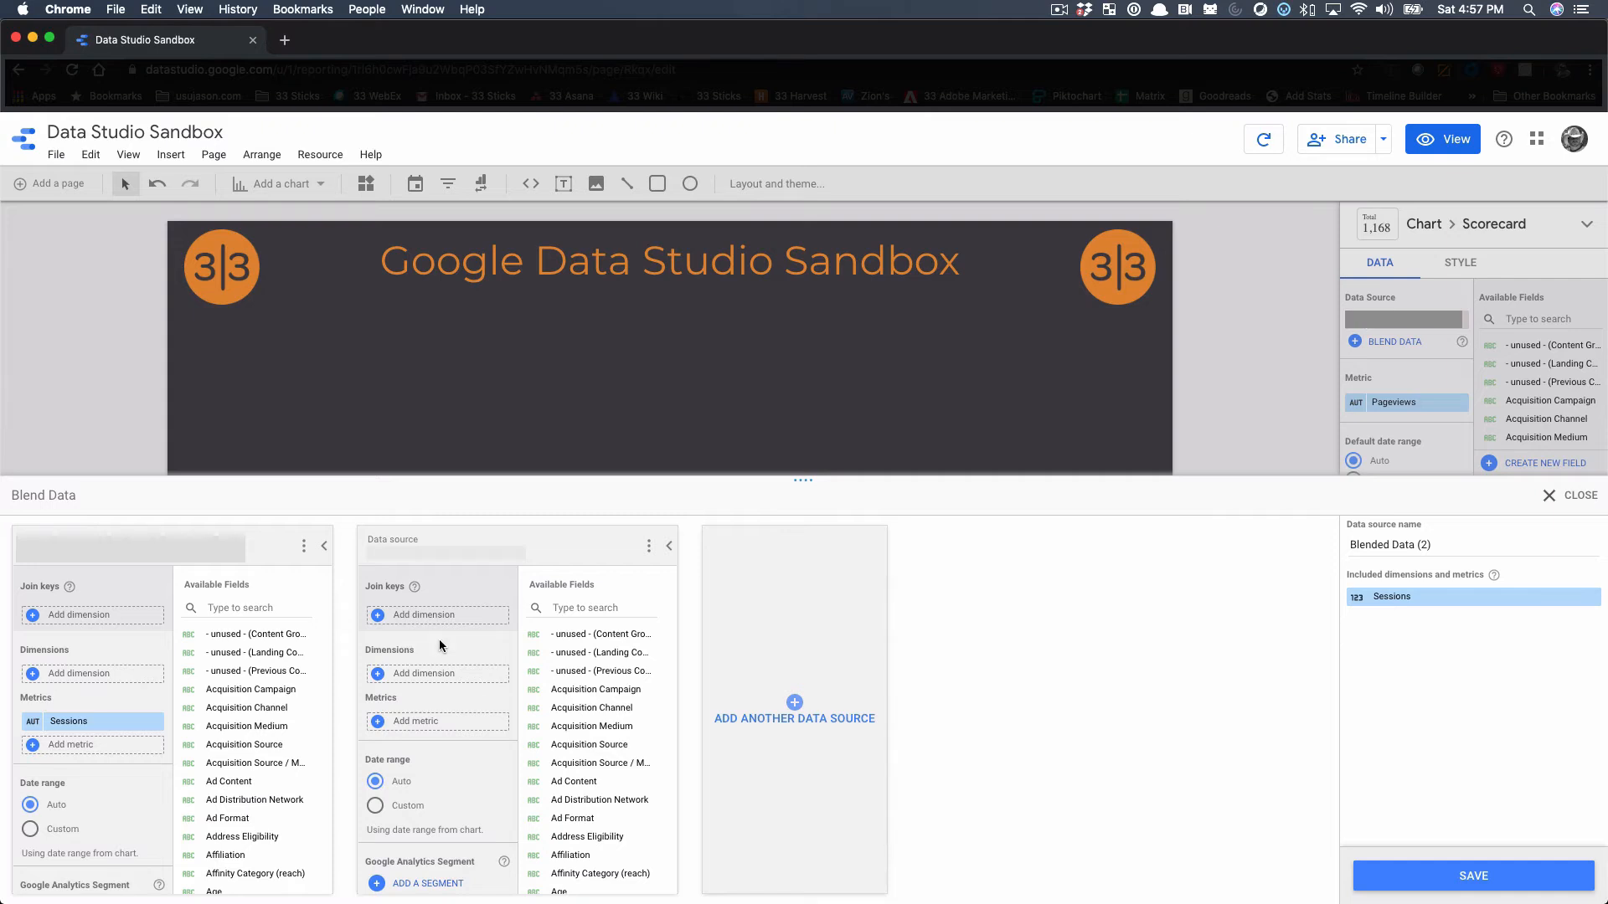
pyautogui.click(410, 724)
pyautogui.write('sesssions')
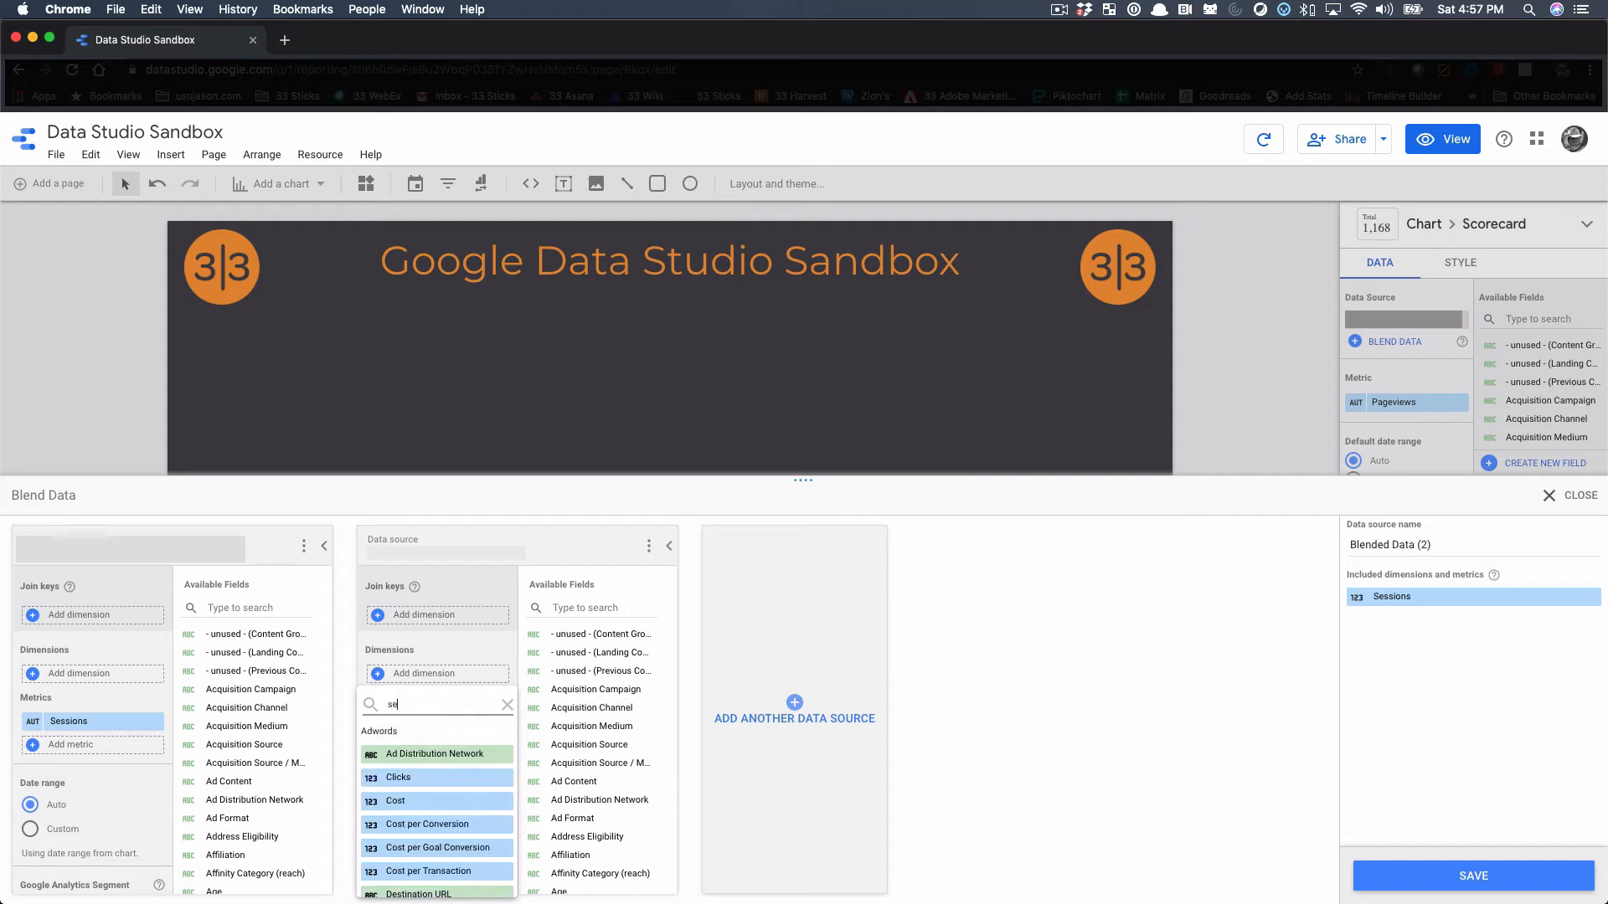
pyautogui.press('BackSpace')
pyautogui.press('BackSpace')
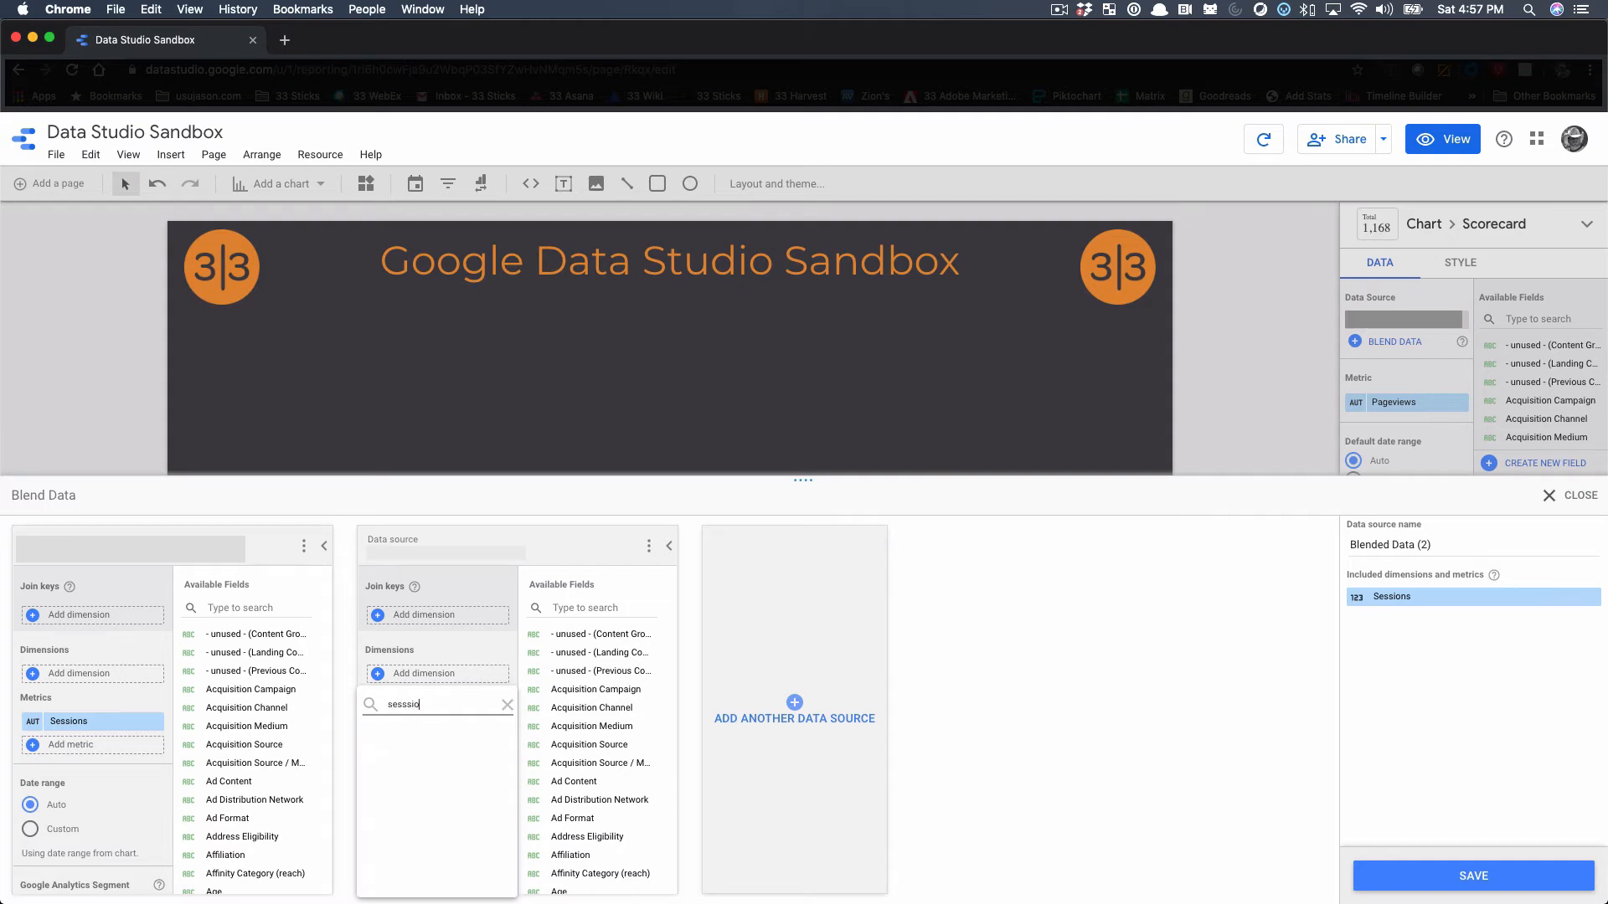
pyautogui.press('BackSpace')
pyautogui.write('ions')
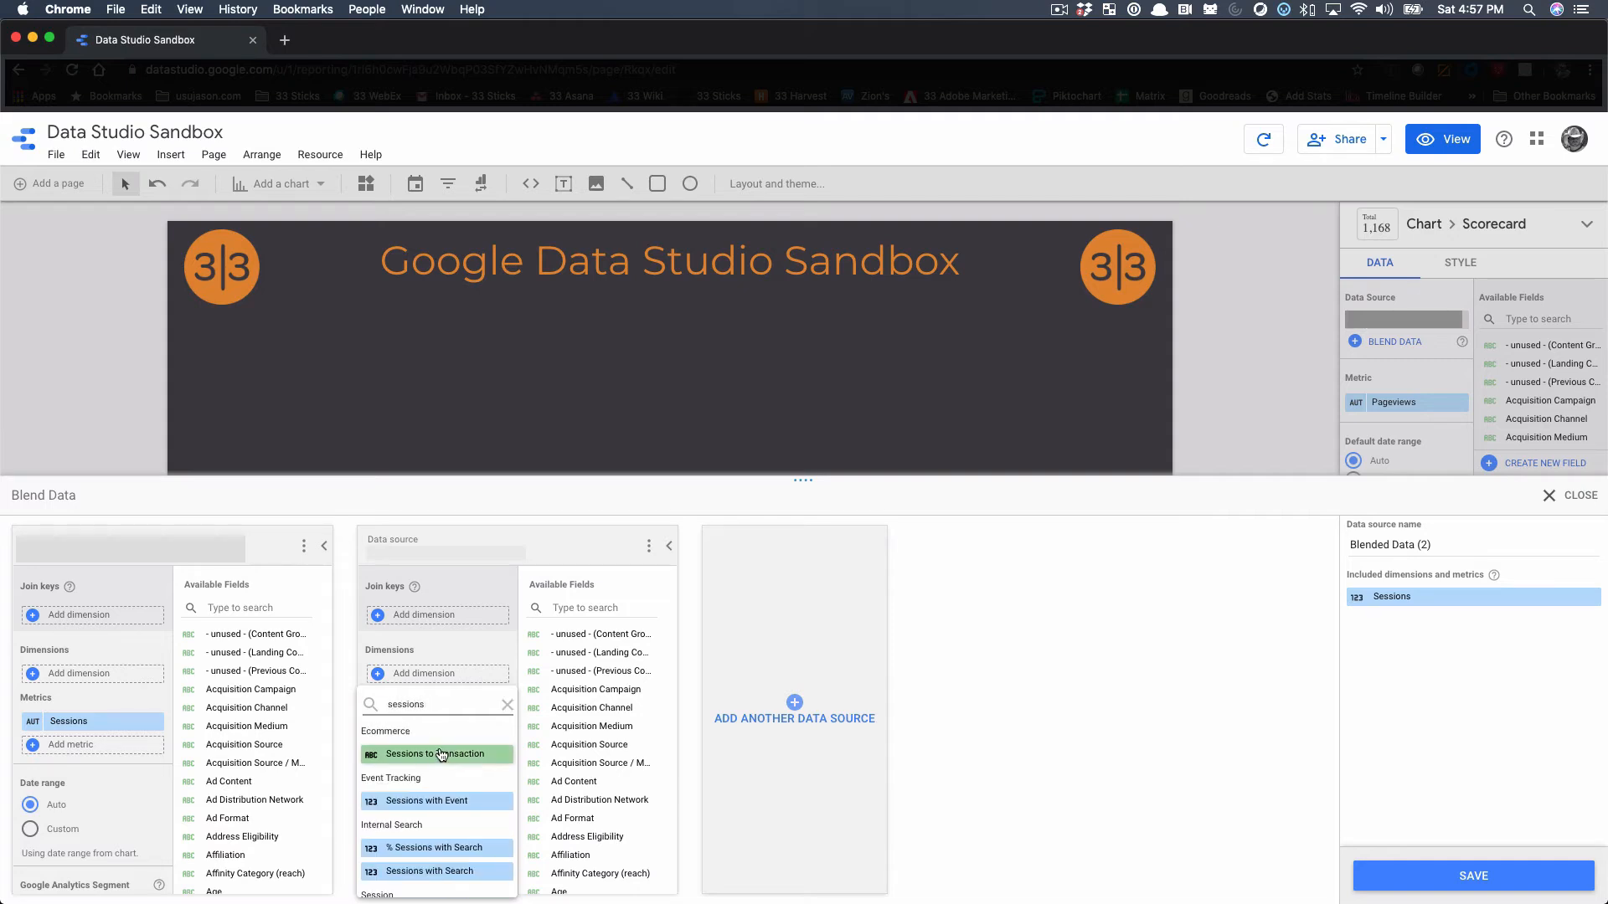
pyautogui.click(418, 803)
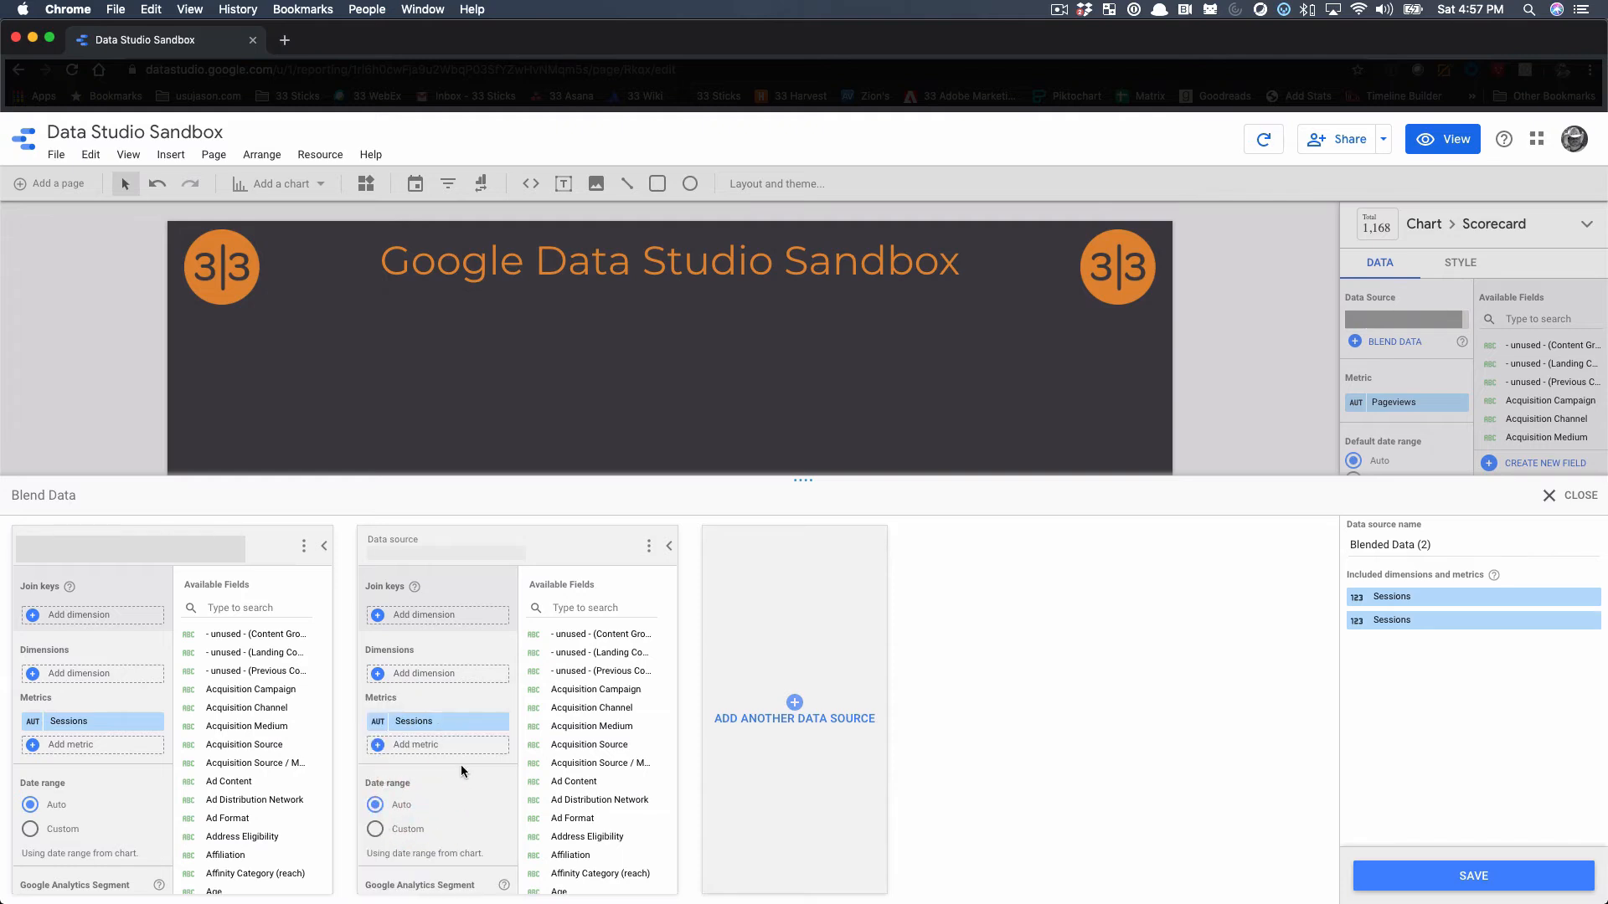
# Apply the already added Successful Address Lookup segment to the blend's second data source
pyautogui.click(423, 825)
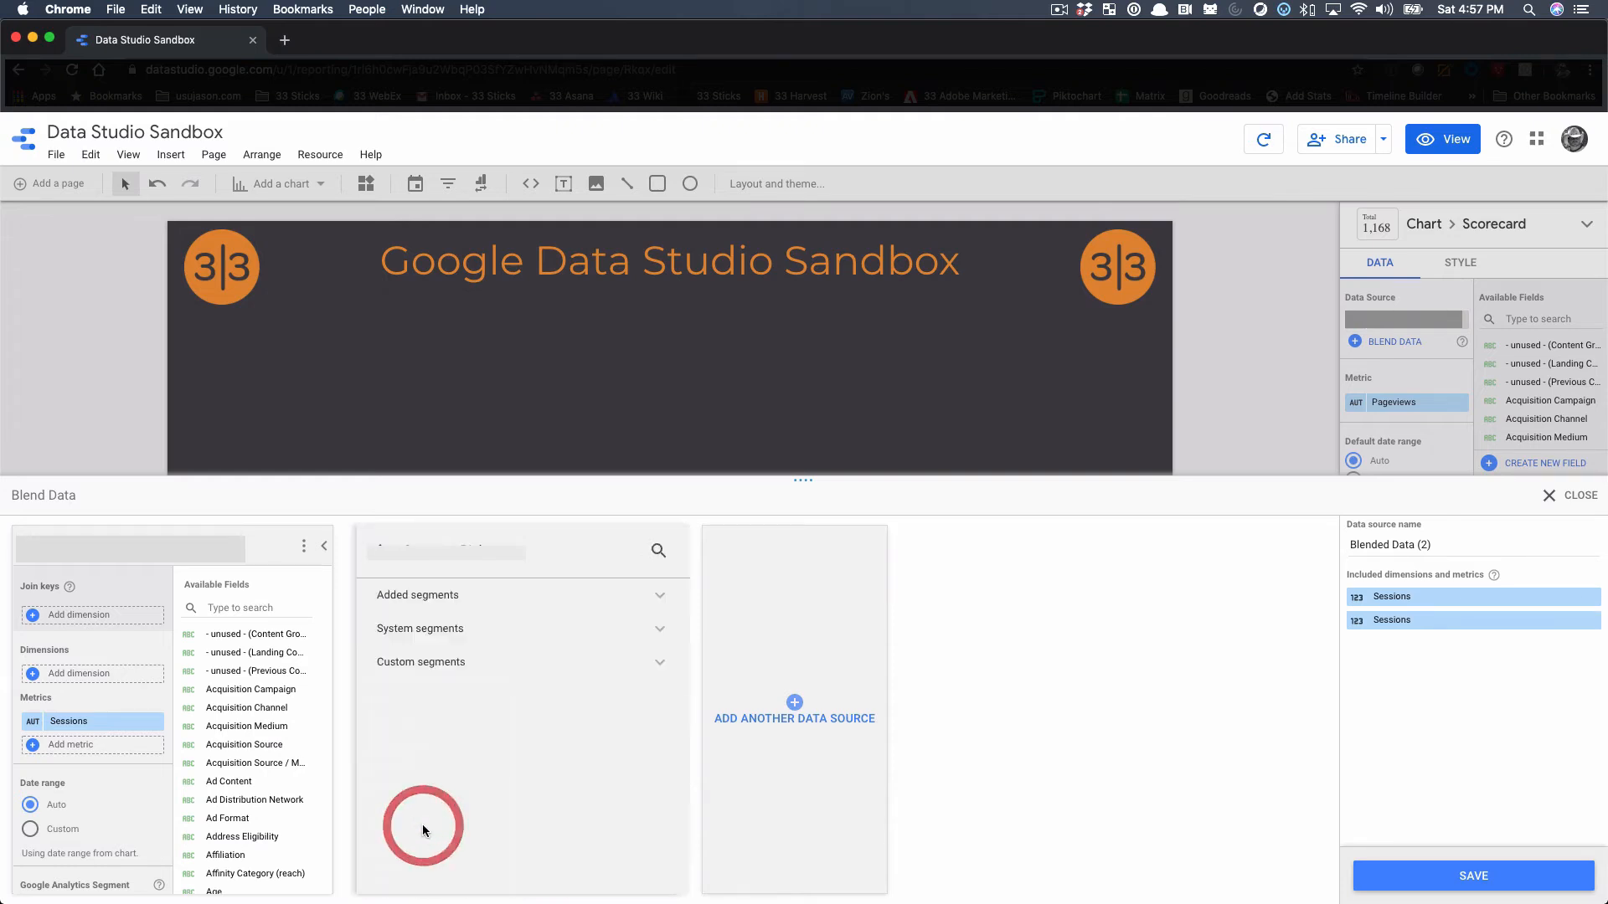
pyautogui.click(660, 553)
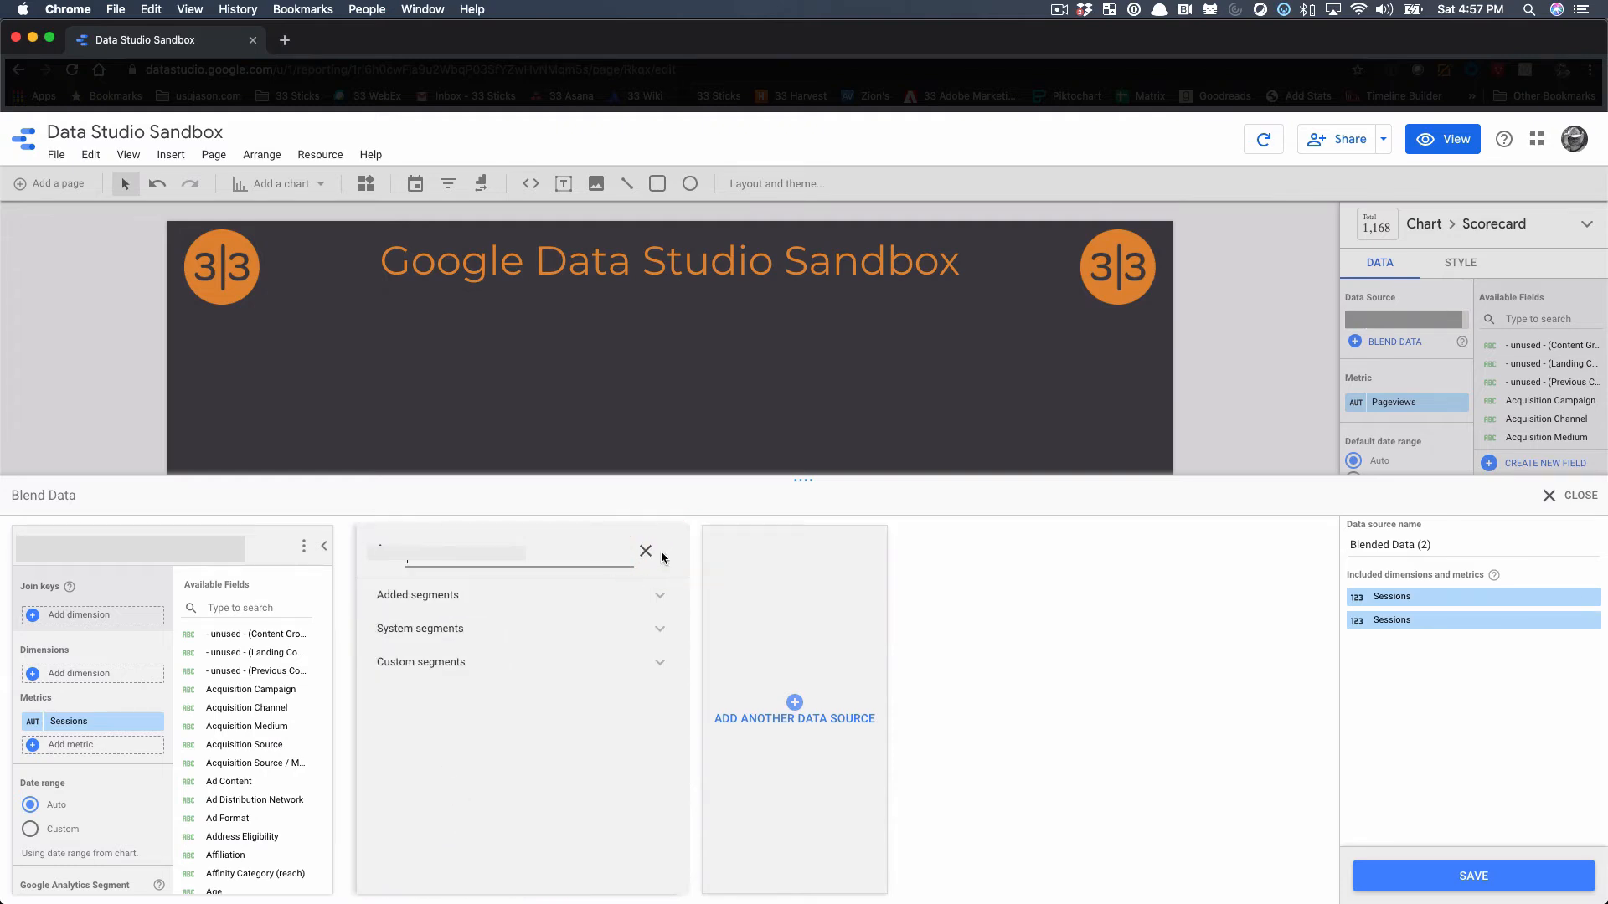
pyautogui.write('addr')
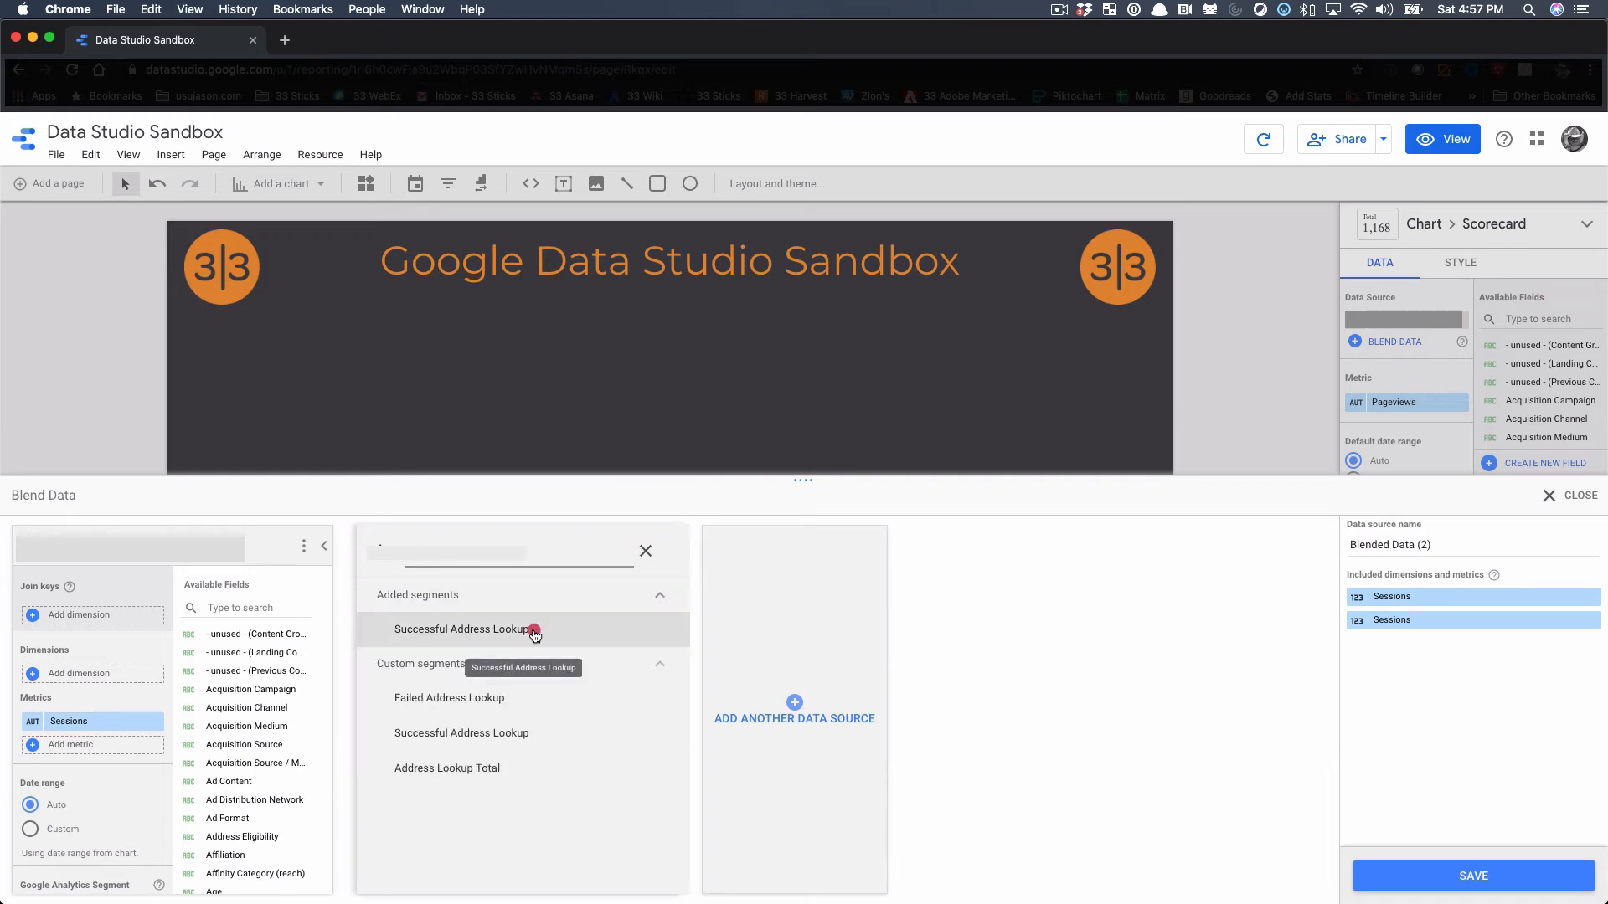
pyautogui.click(533, 629)
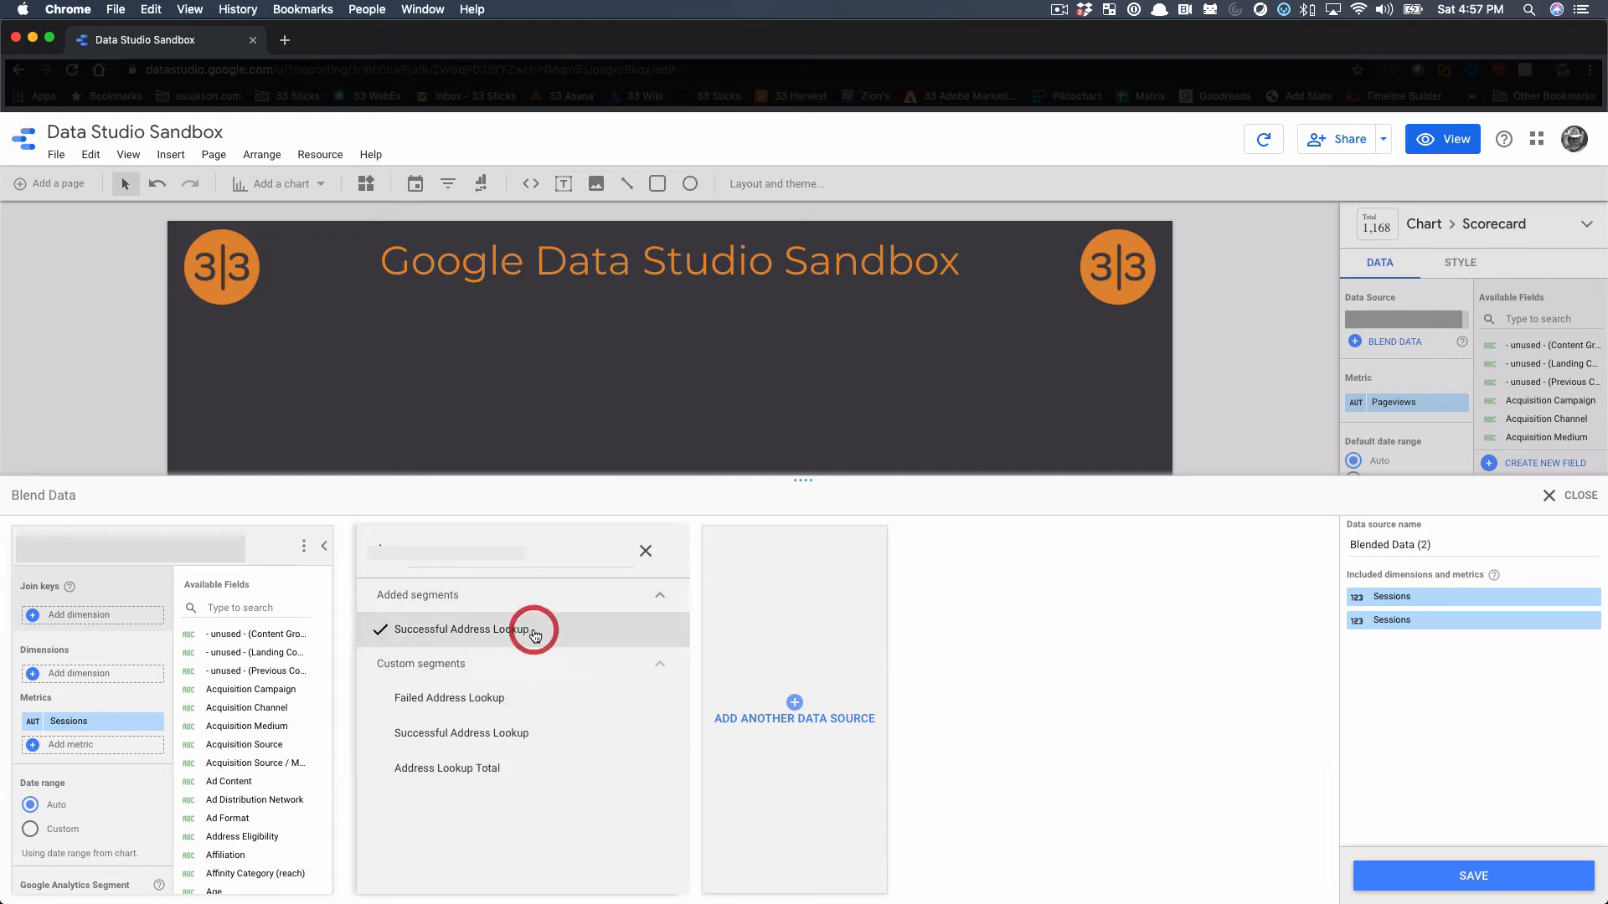
pyautogui.click(386, 557)
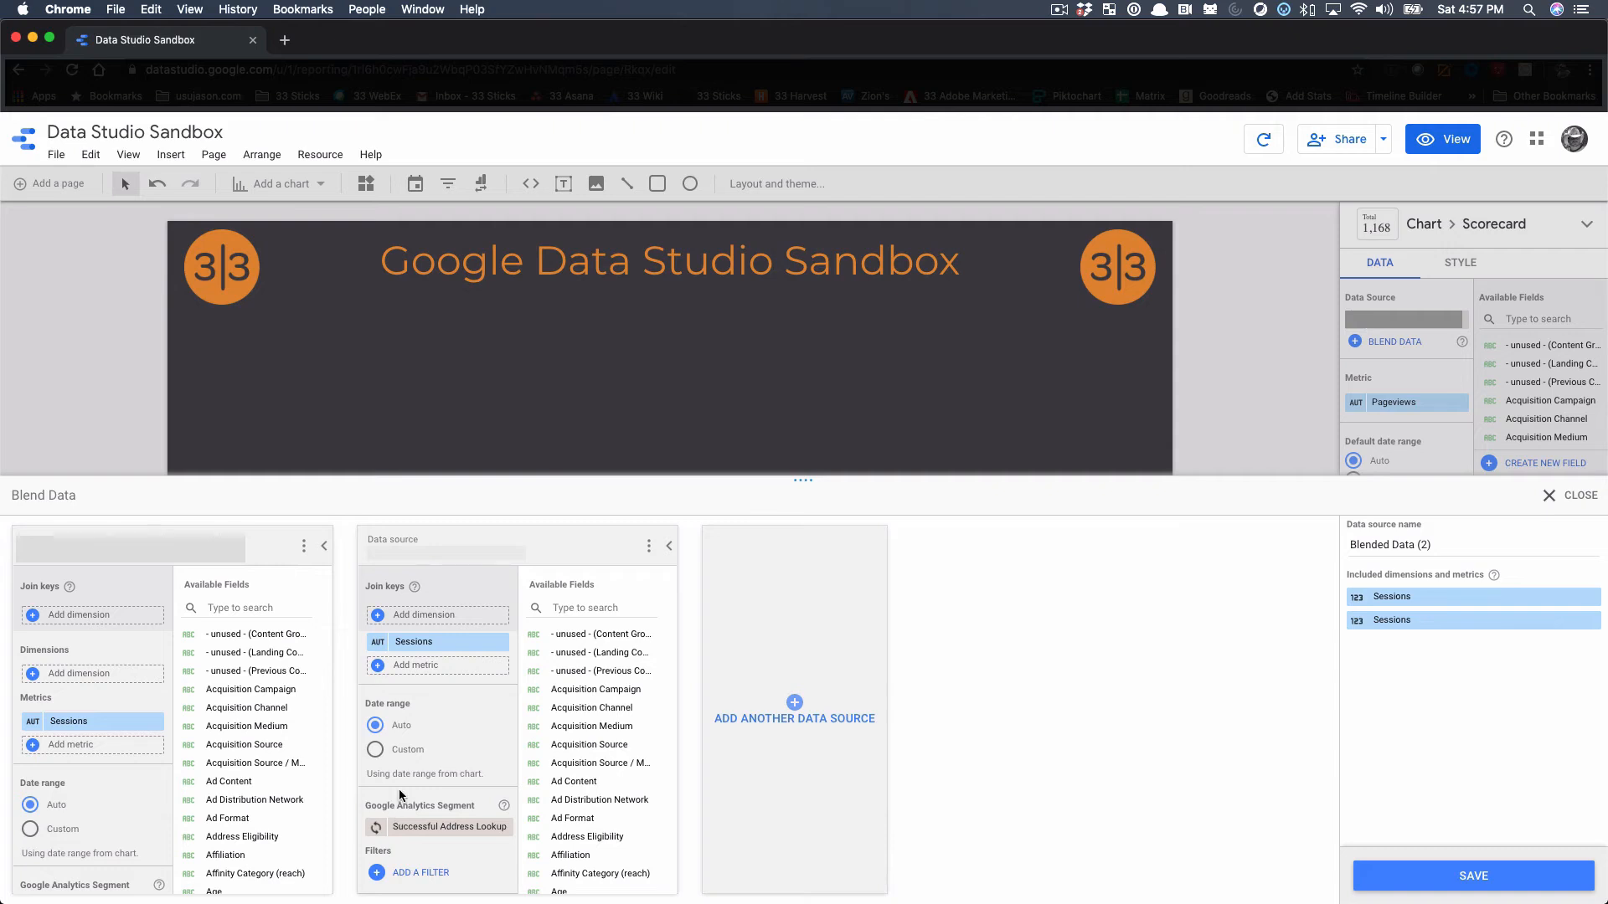
# Rename the second source's metric as Form Complete Sessions, then save and close the data blend
pyautogui.moveTo(378, 649)
pyautogui.click(378, 646)
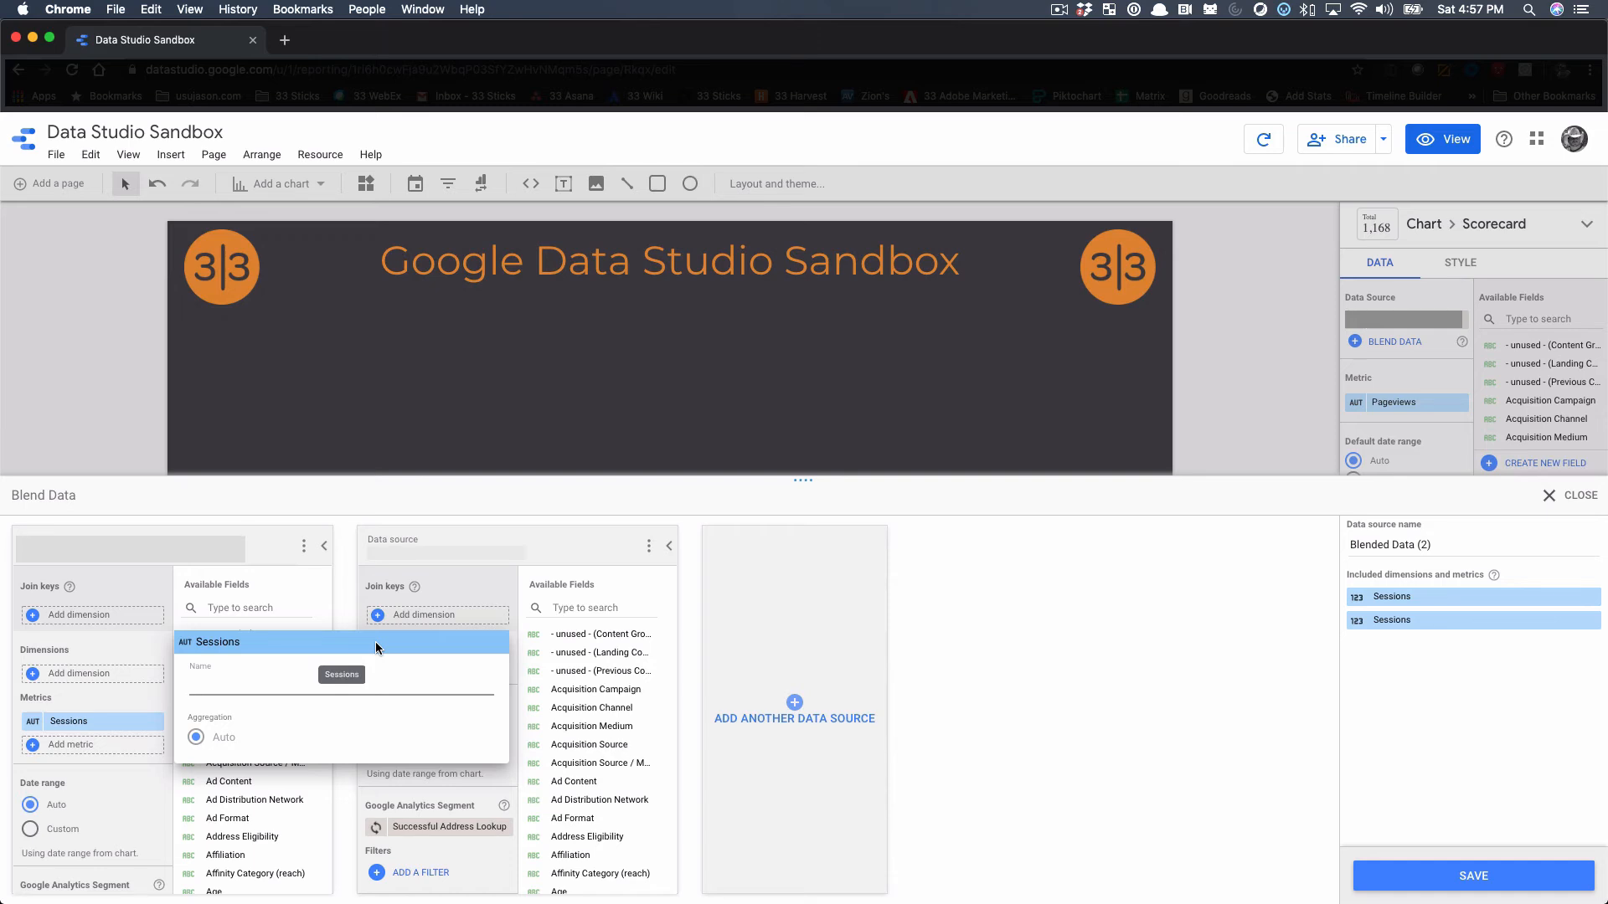
pyautogui.write('F')
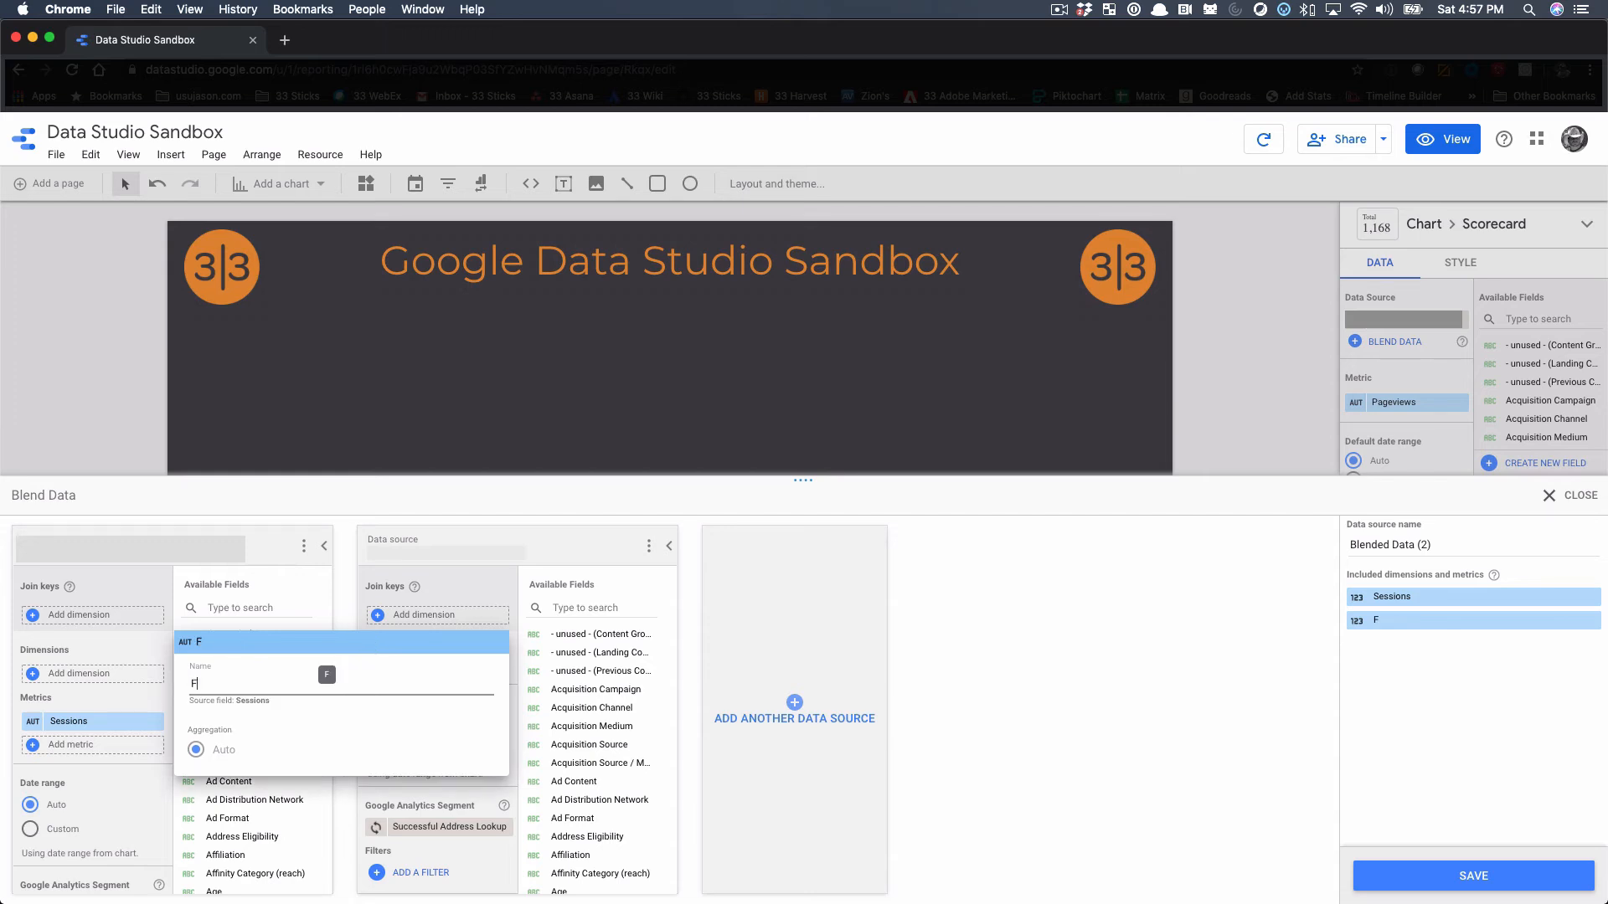
pyautogui.write('orm Comp')
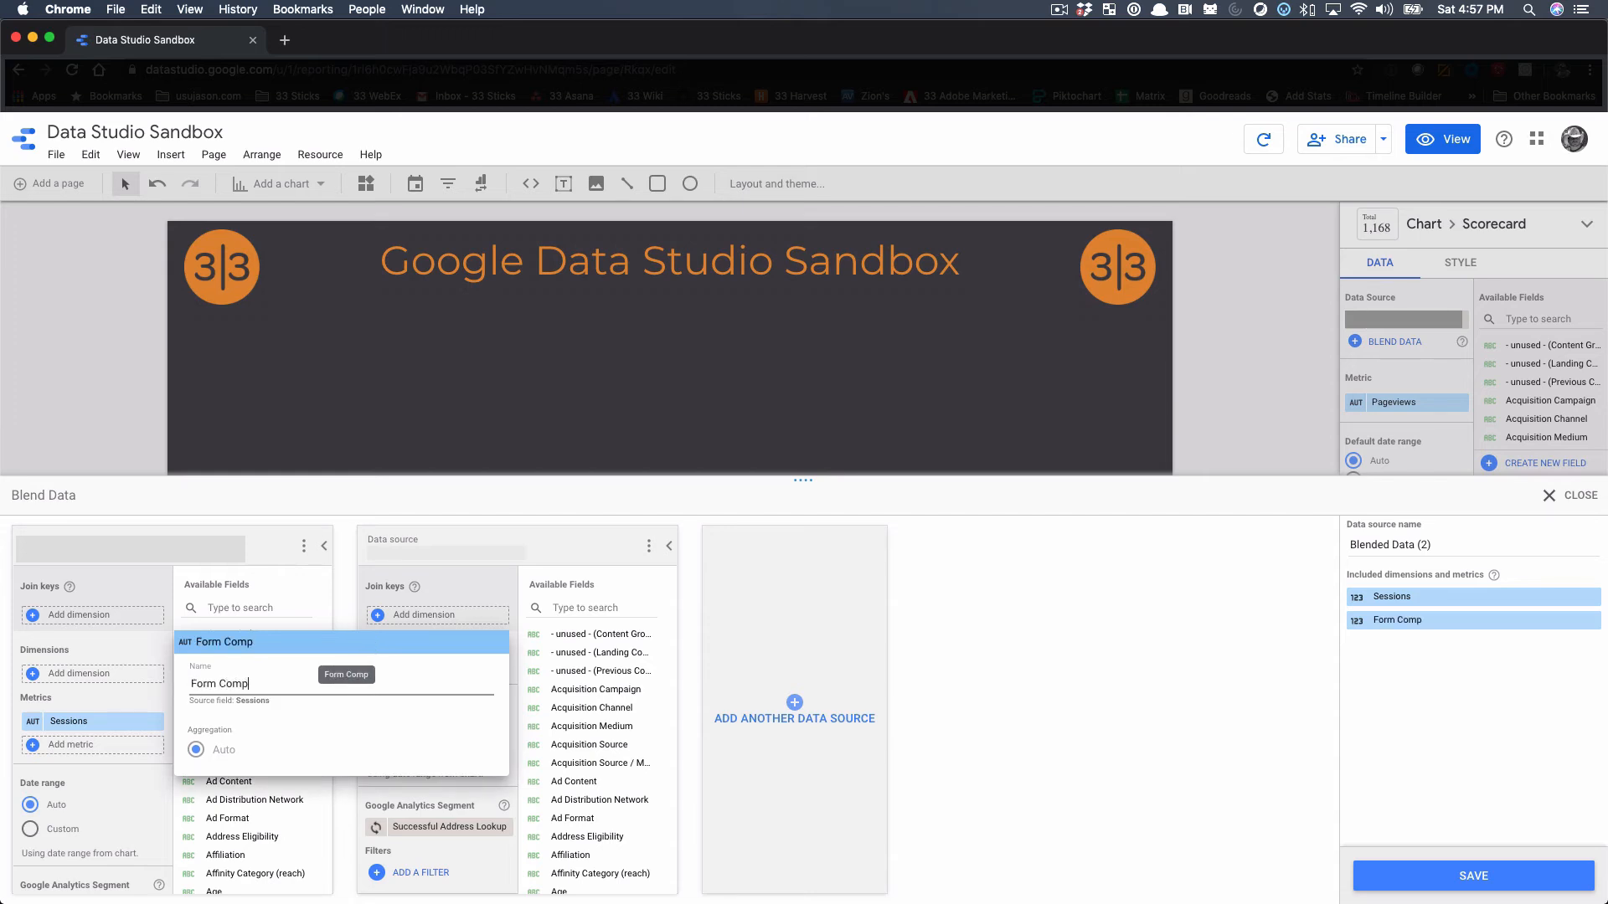
pyautogui.write('lete Sessions')
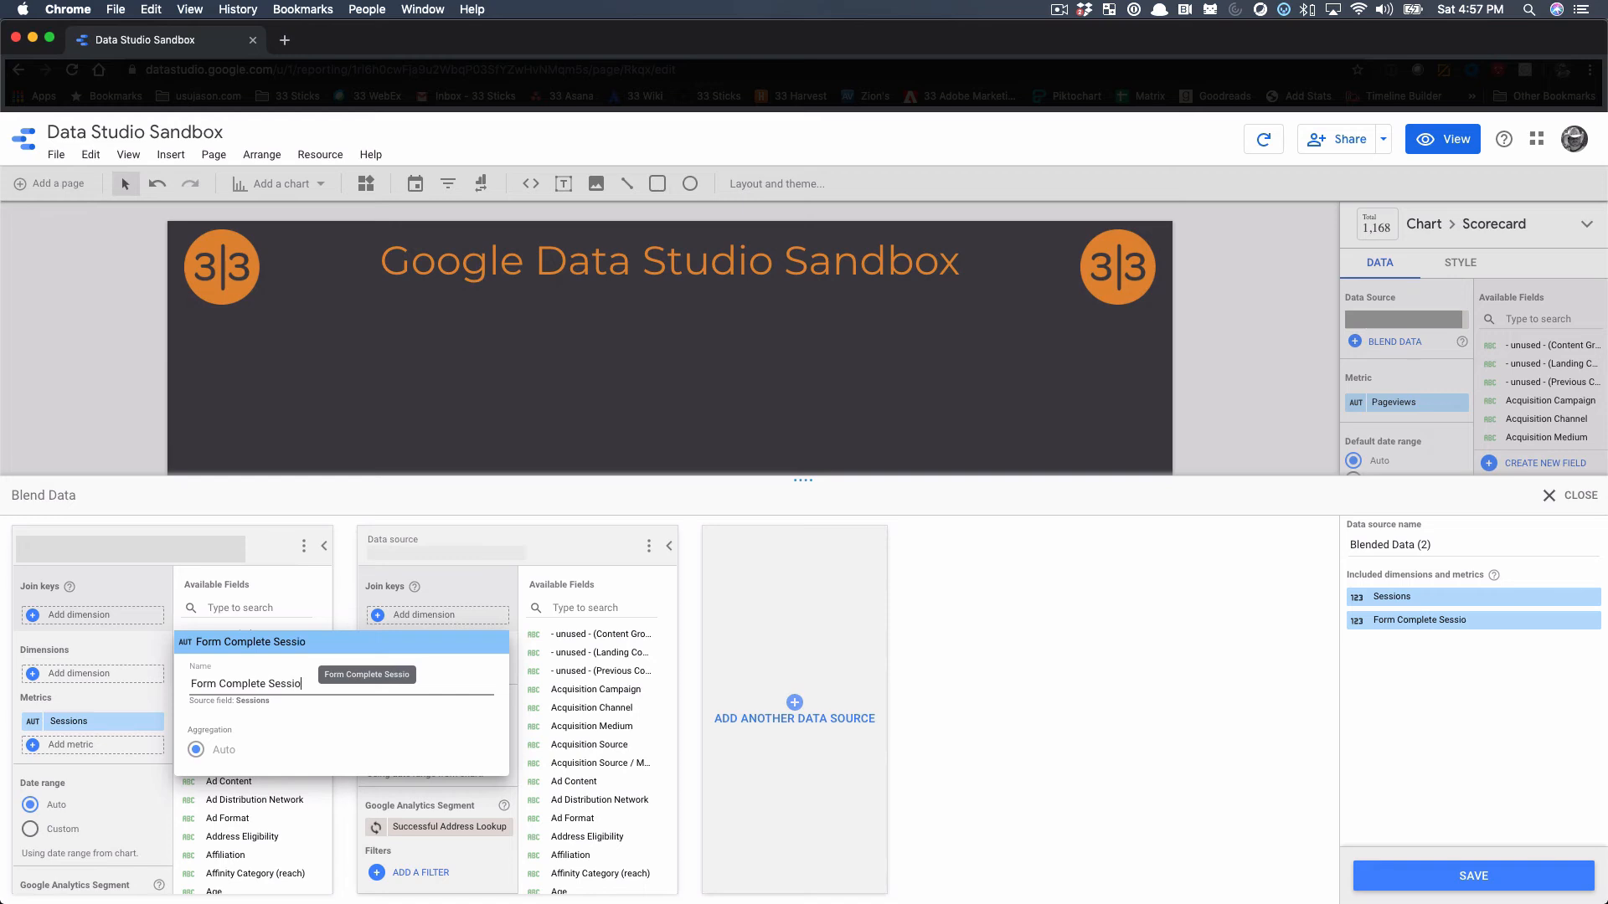
pyautogui.click(1042, 684)
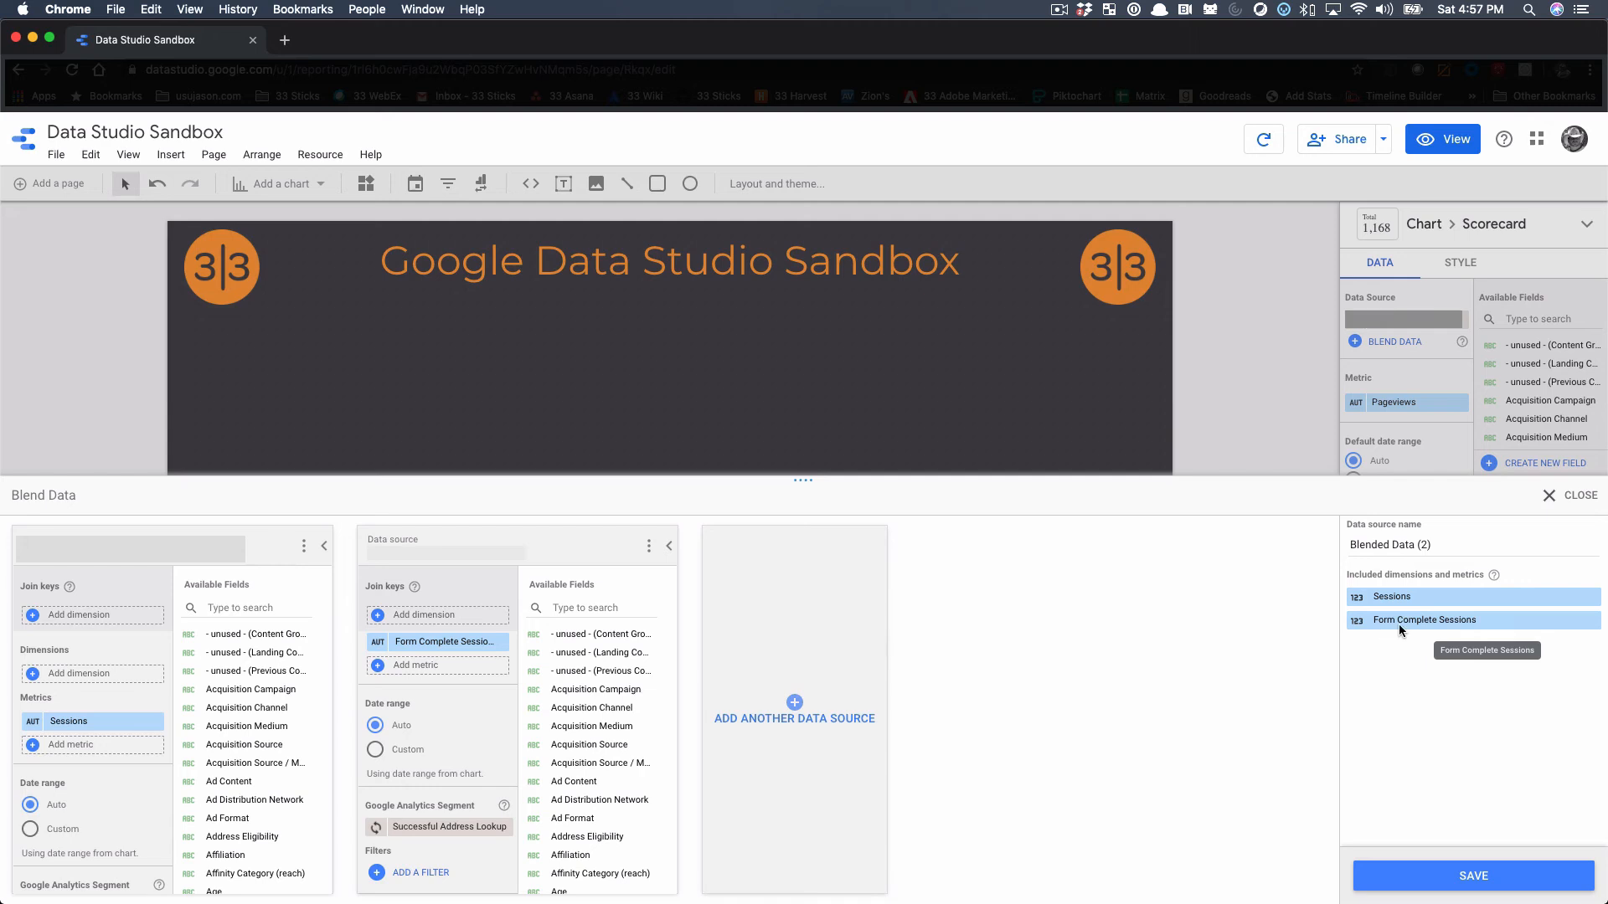
pyautogui.click(1490, 879)
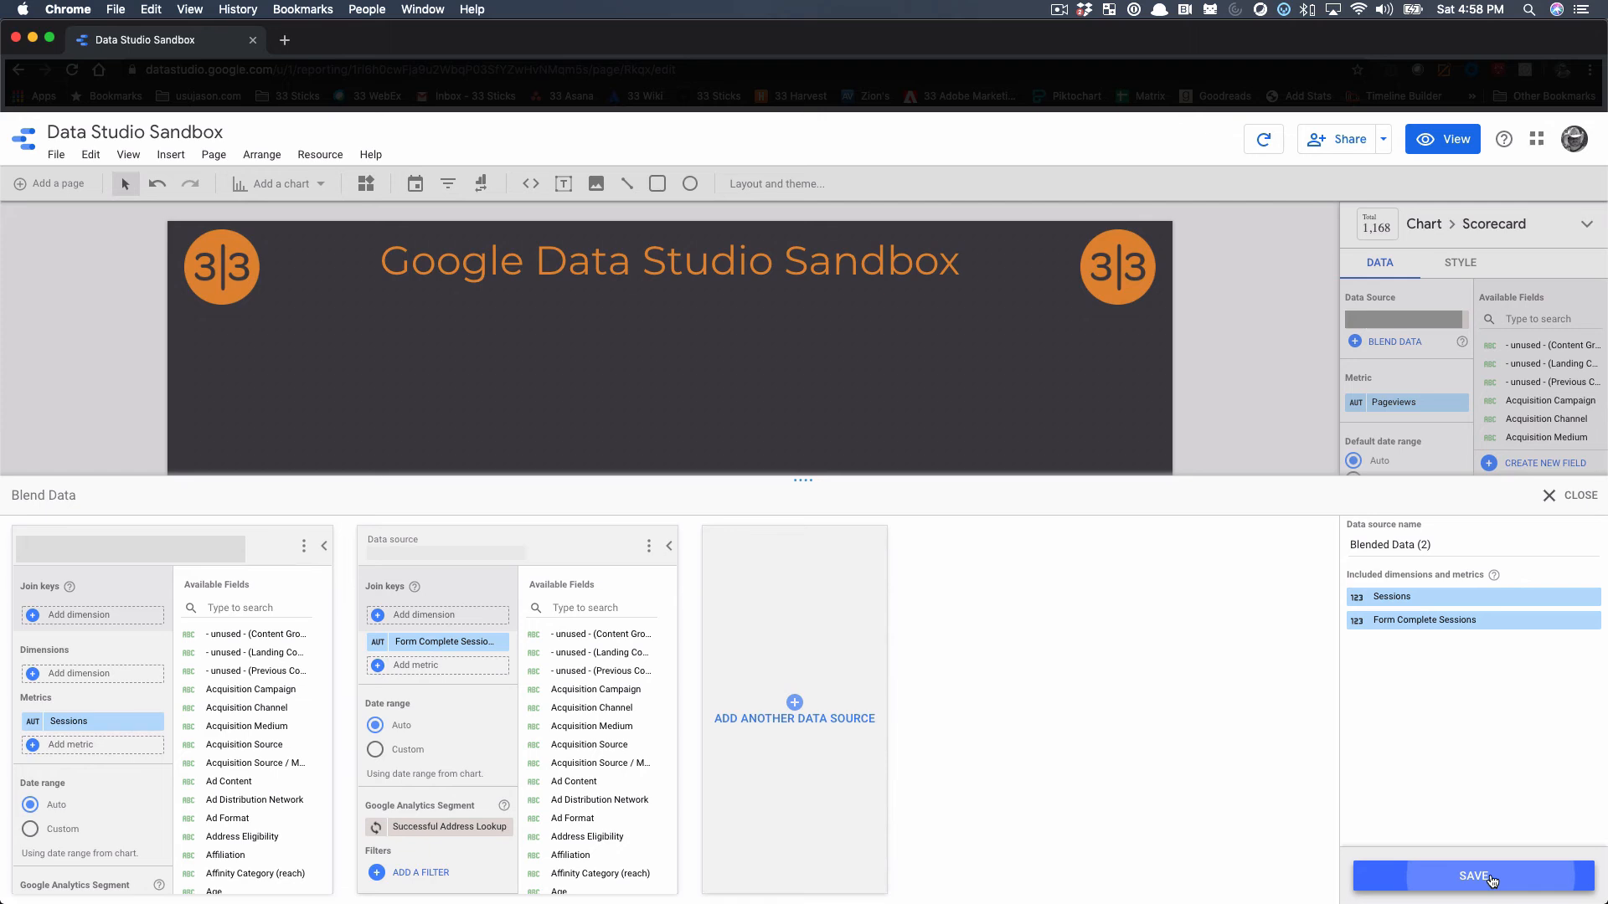
pyautogui.click(1572, 497)
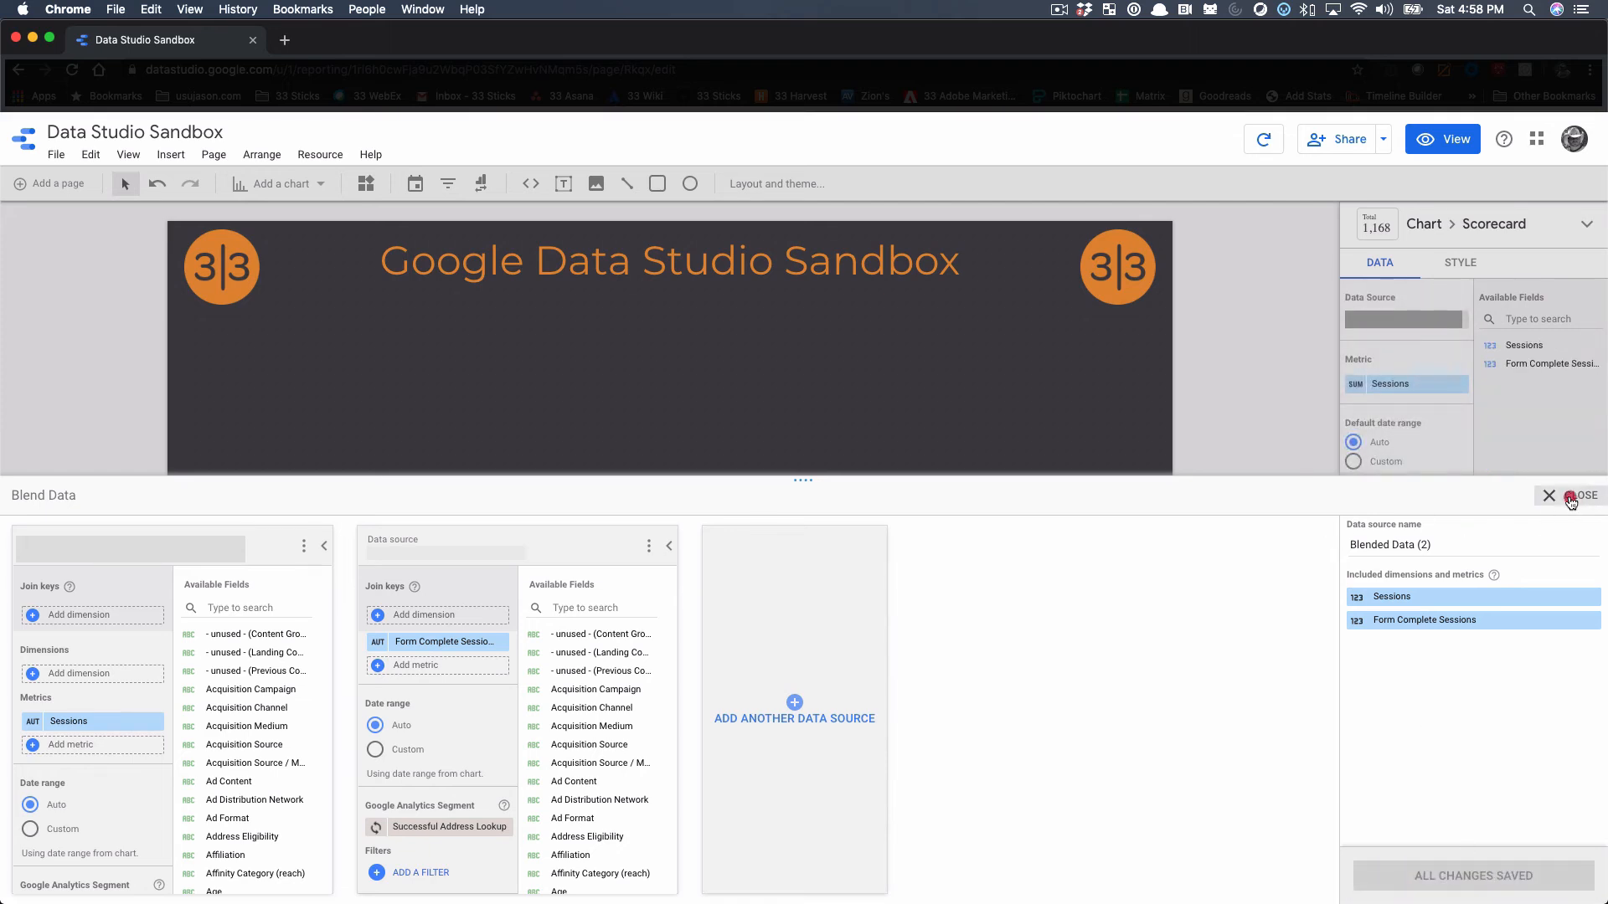
# Create a calculated metric field named Form Conversion % for the third scorecard
pyautogui.click(1394, 389)
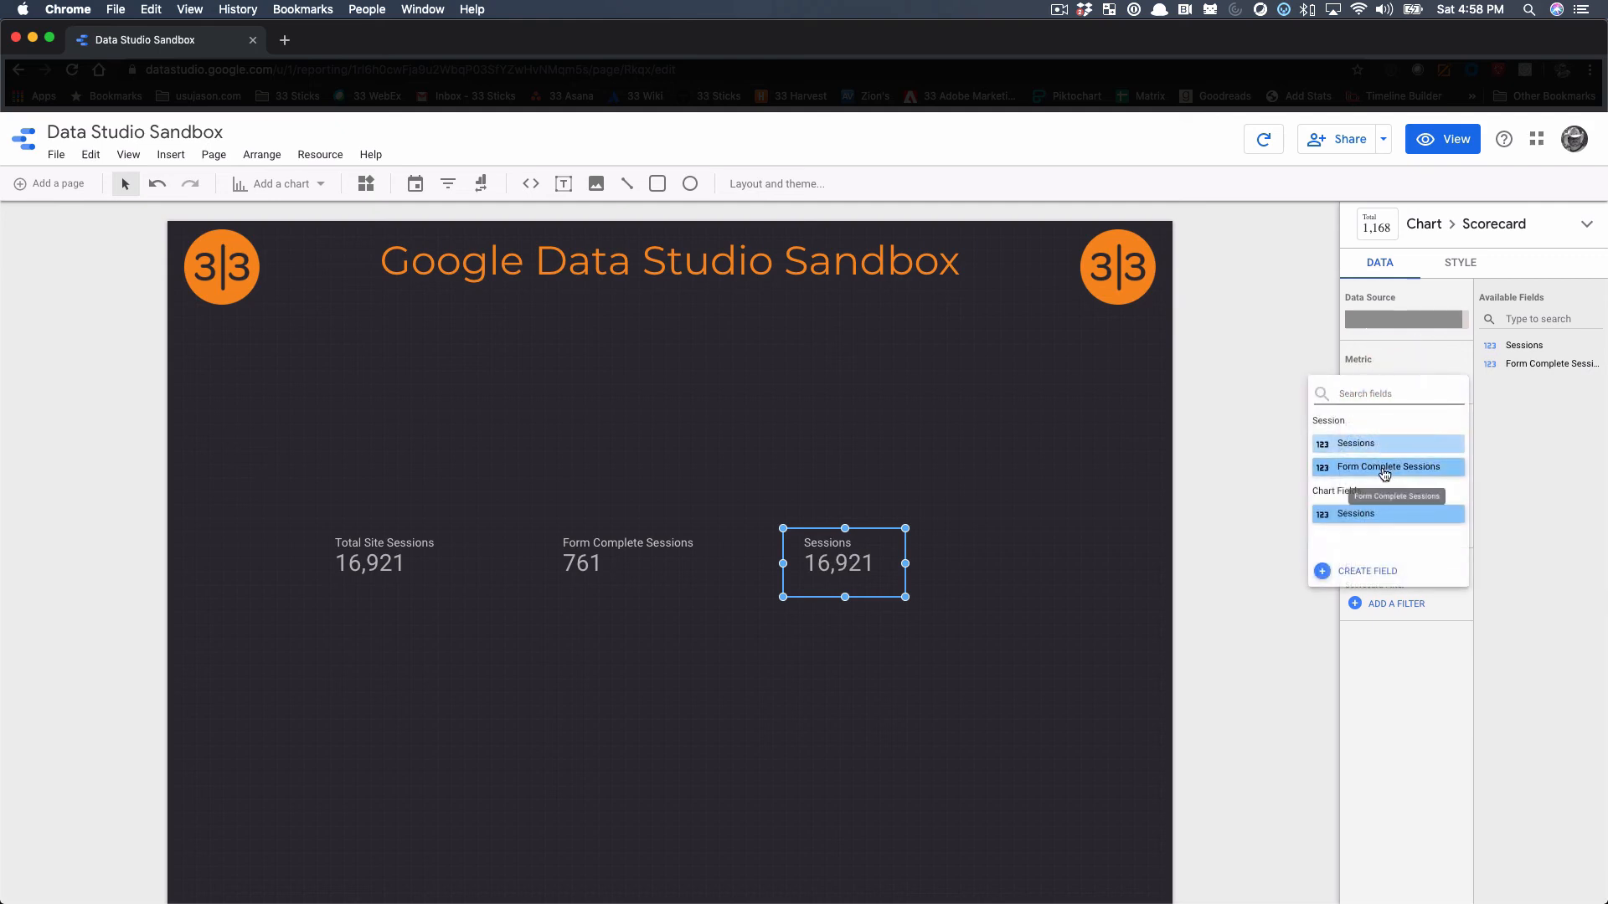
pyautogui.click(1380, 576)
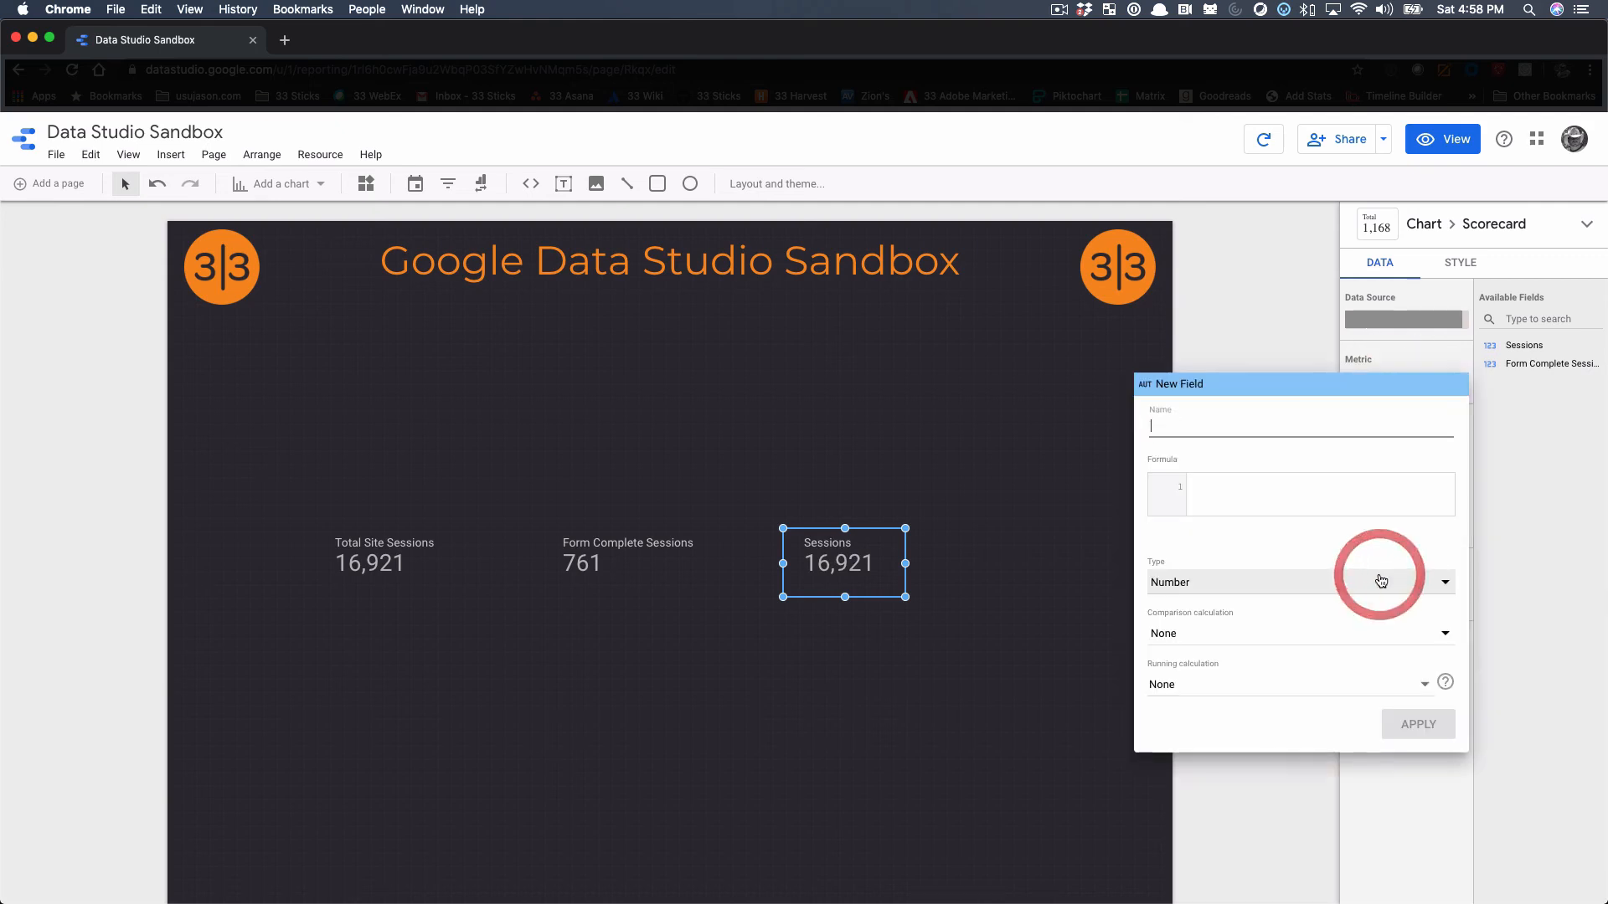
pyautogui.write('F')
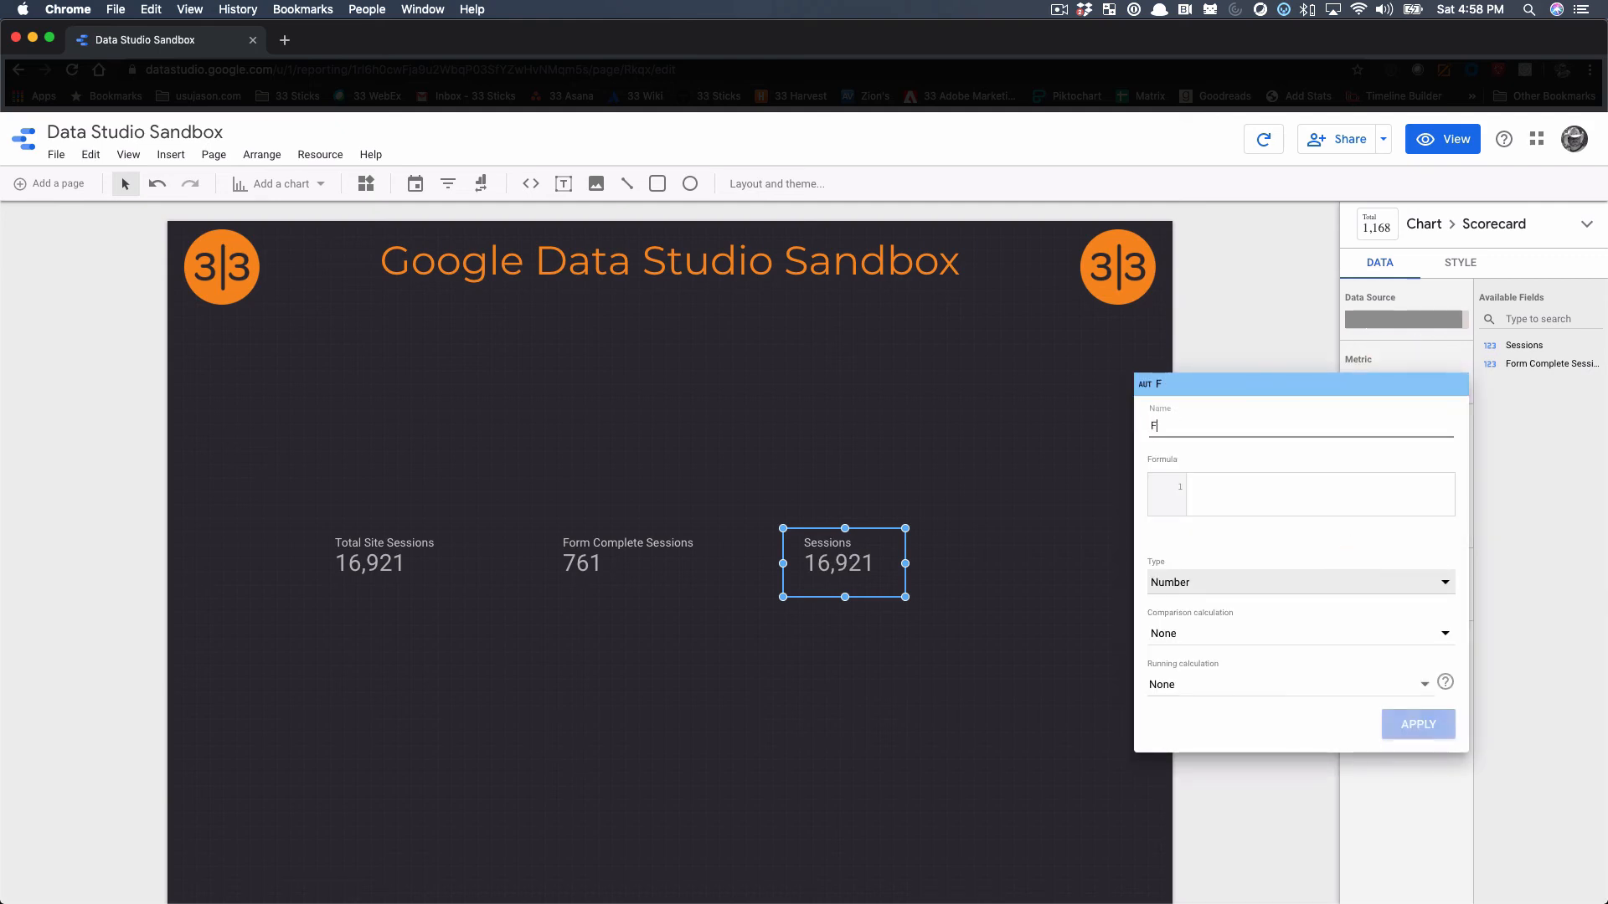
pyautogui.write('orm Co')
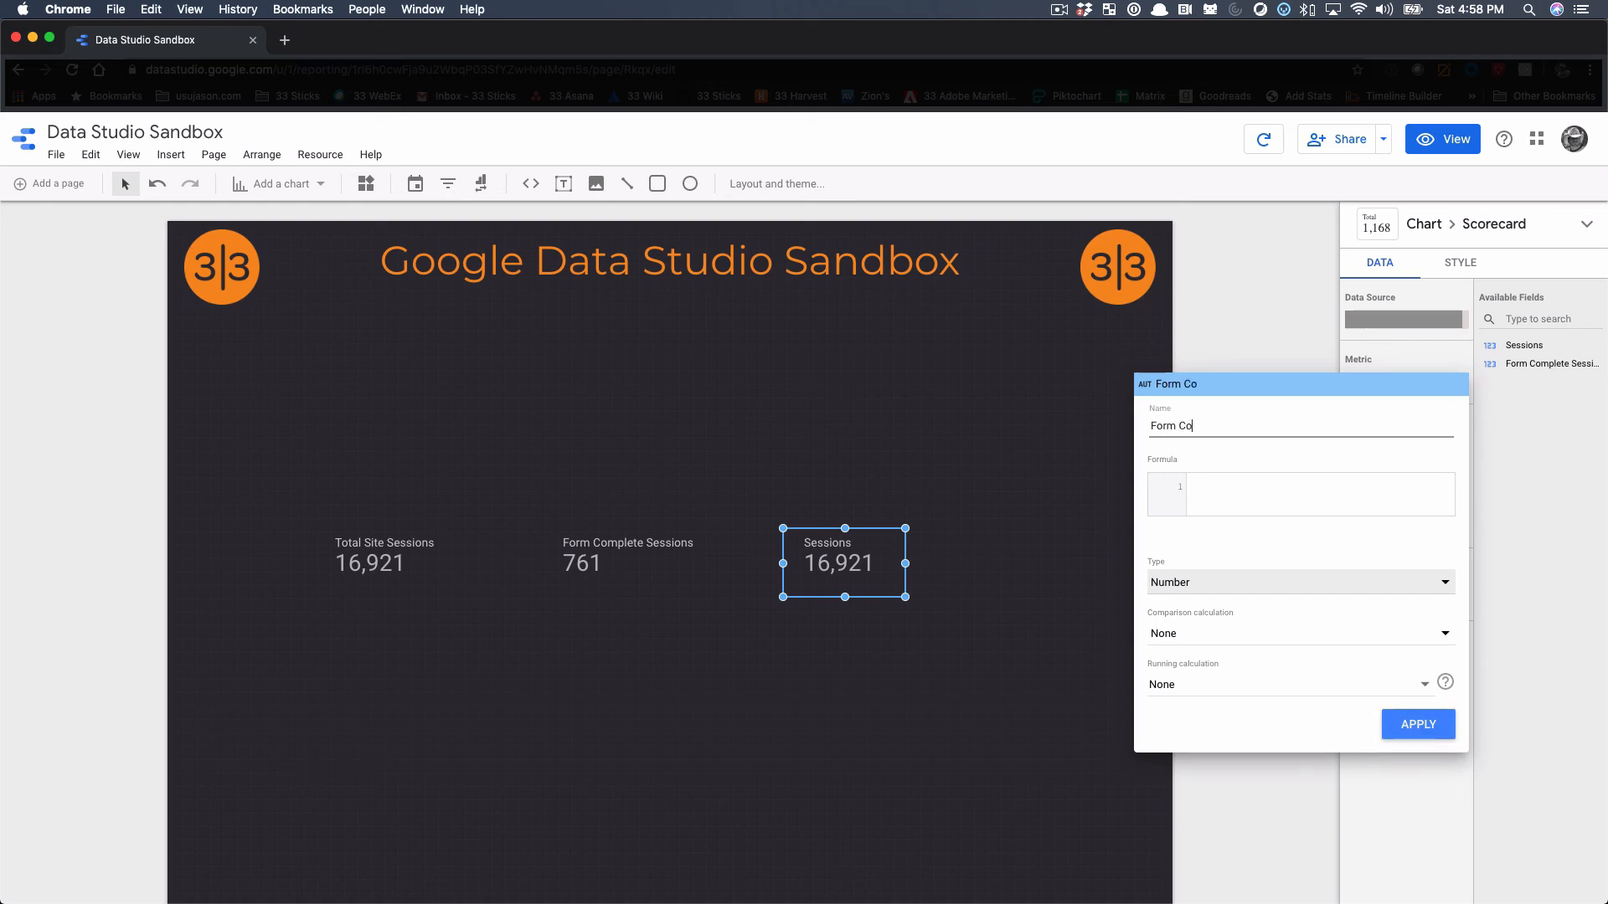
pyautogui.write('nversion %')
# Set the Form Conversion % formula to Form Complete Sessions / Sessions
pyautogui.click(1225, 490)
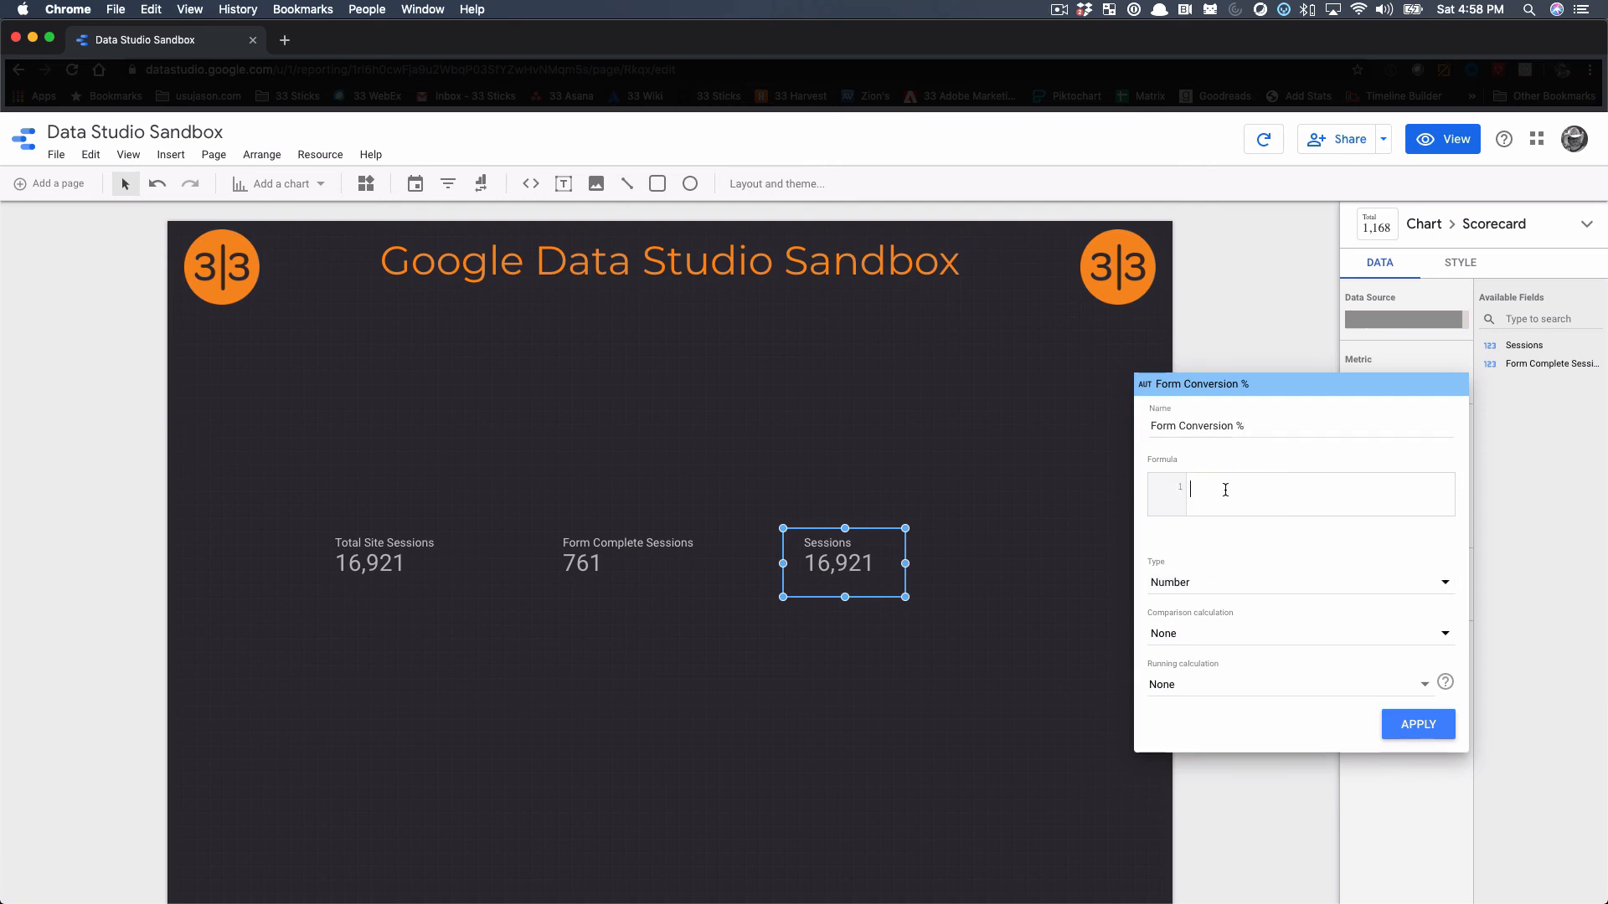
pyautogui.write('form')
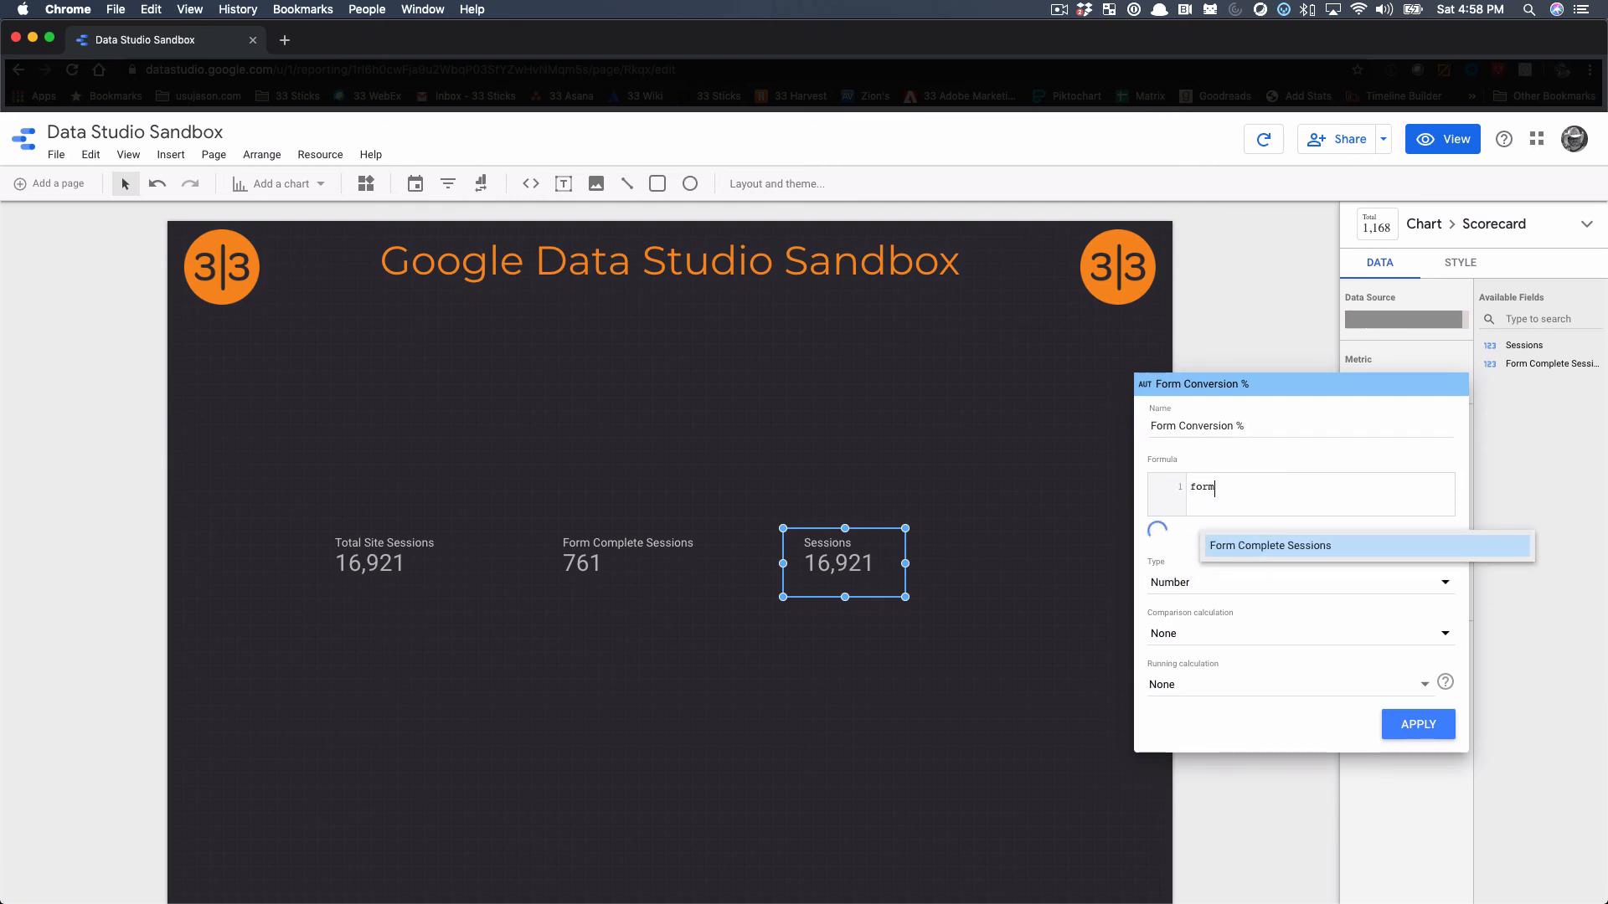
pyautogui.click(1273, 546)
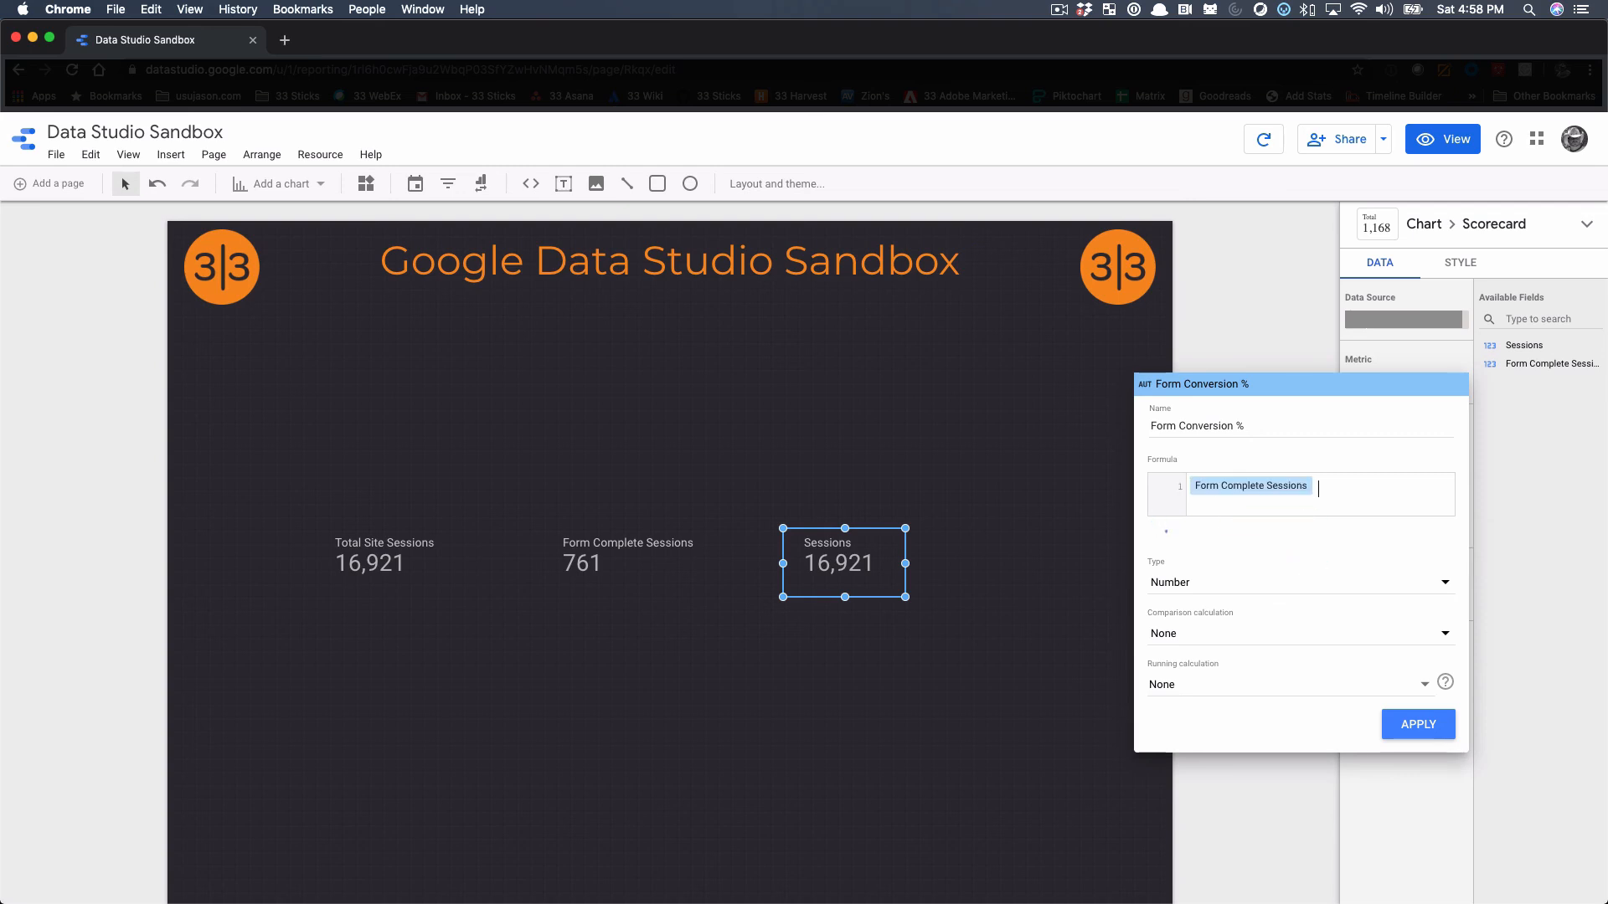
pyautogui.write('/ ')
pyautogui.write('s')
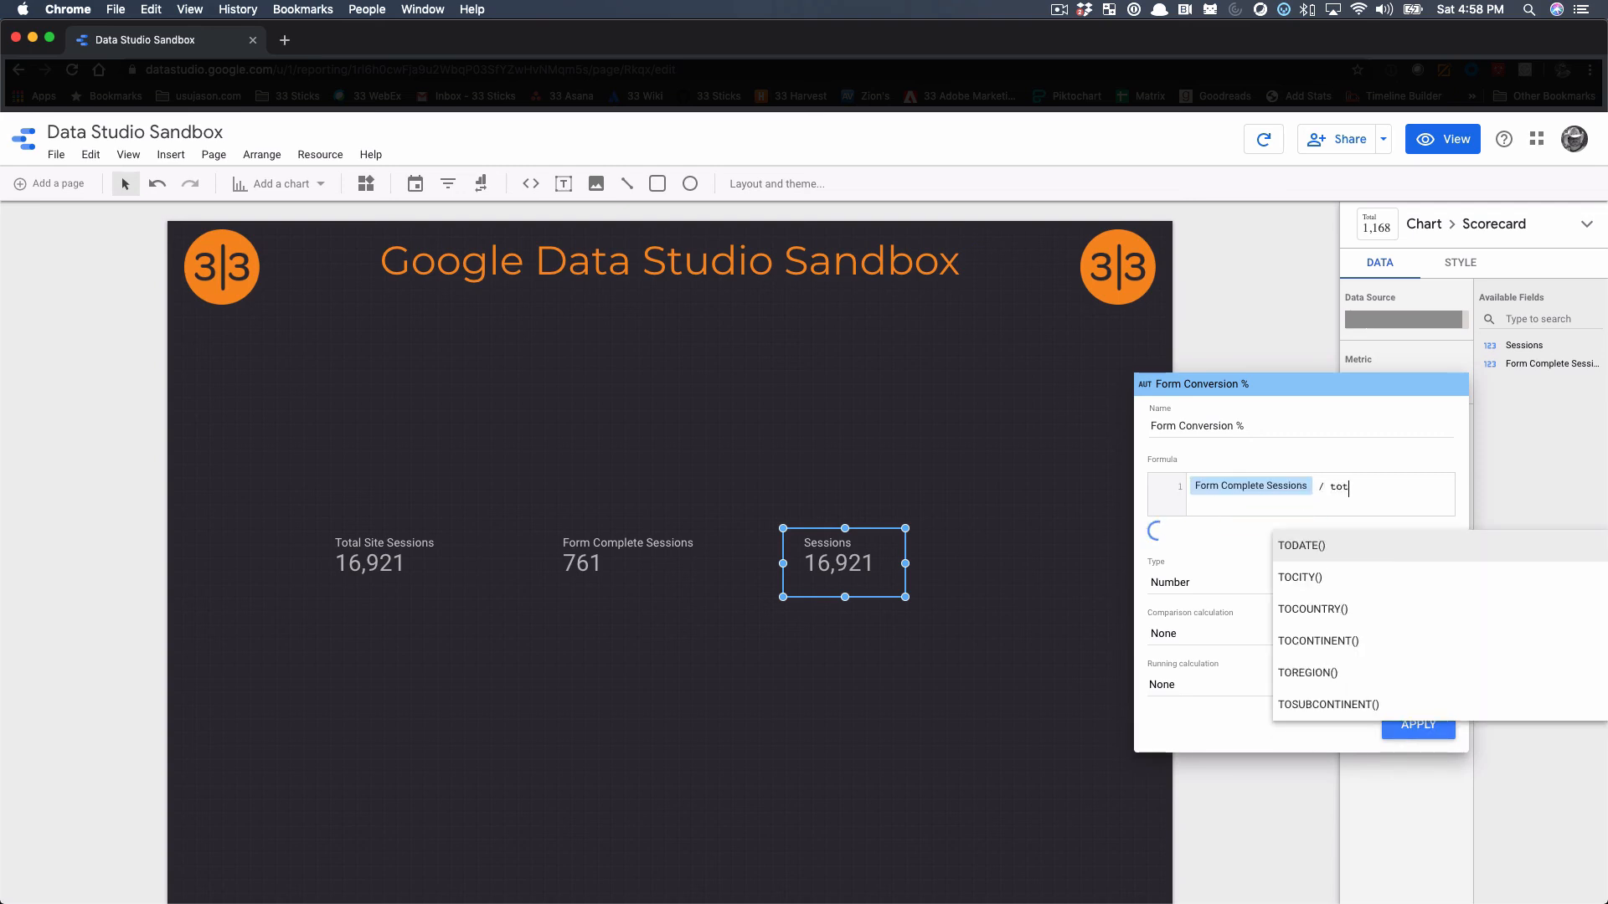
pyautogui.write('essio')
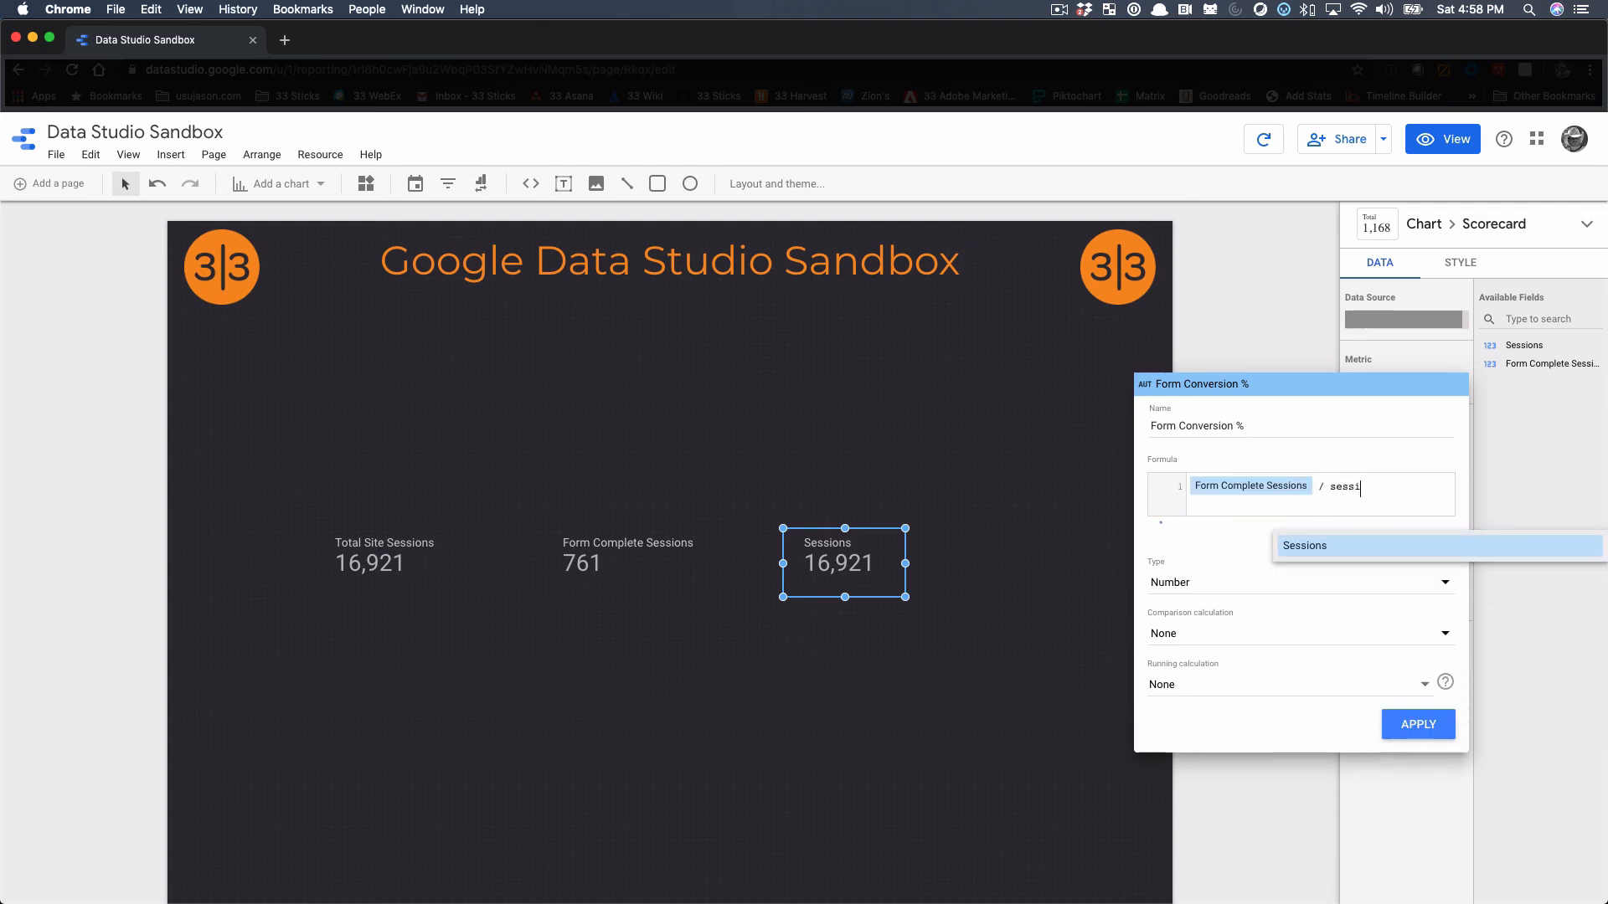
pyautogui.click(1312, 544)
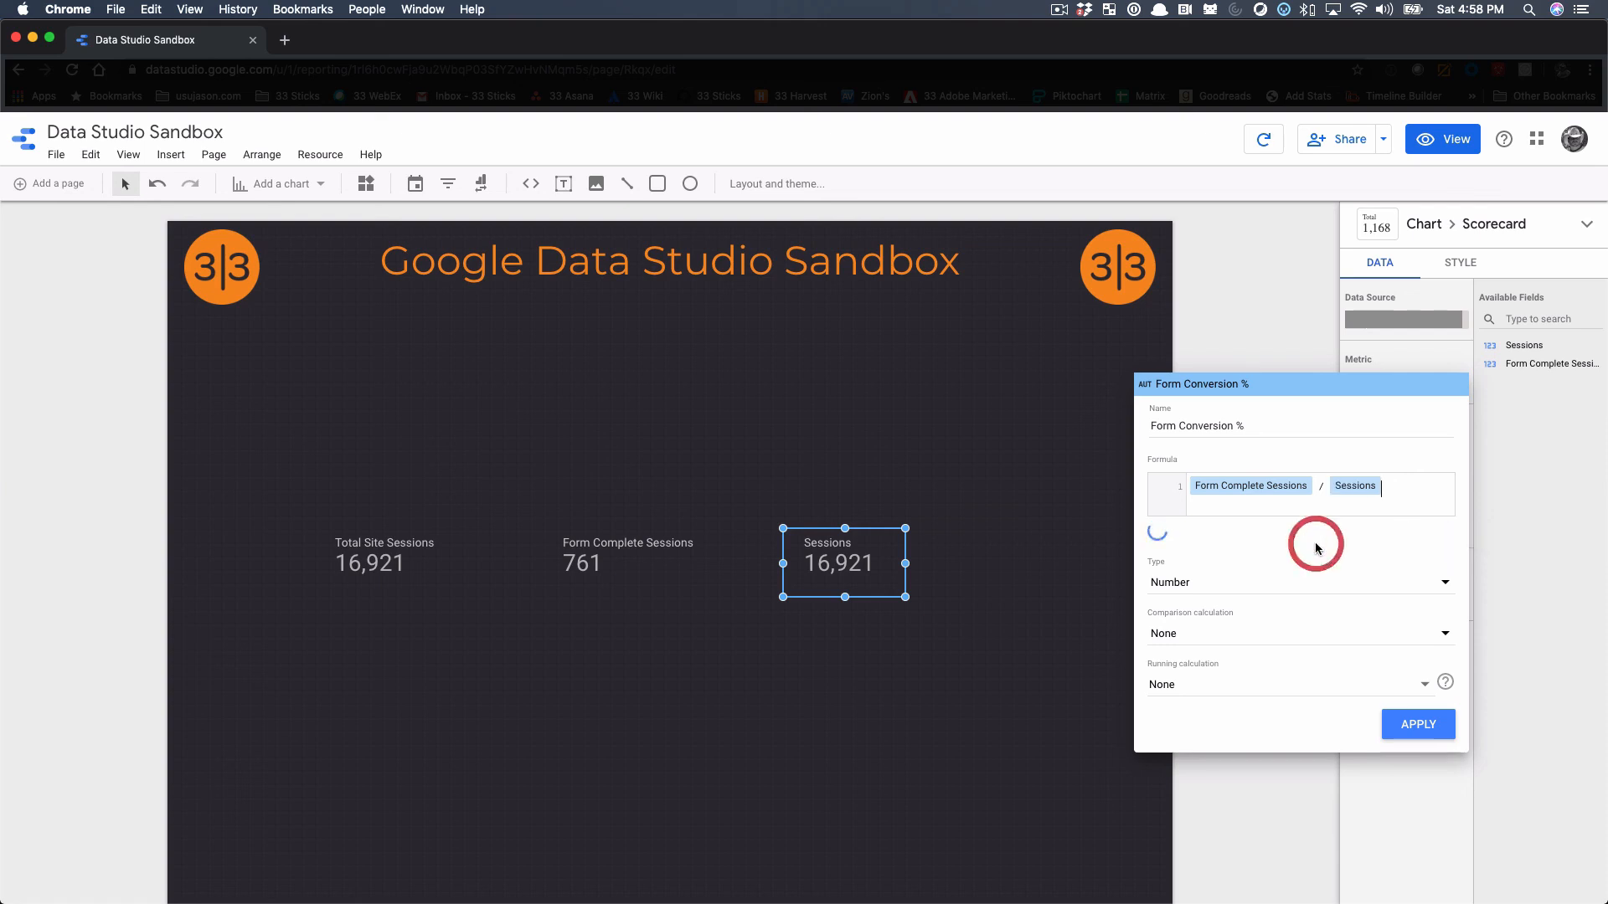
# Set the Form Conversion % field's type to Percent, apply it to the third scorecard and deselect the scorecard
pyautogui.click(1314, 580)
pyautogui.click(1281, 596)
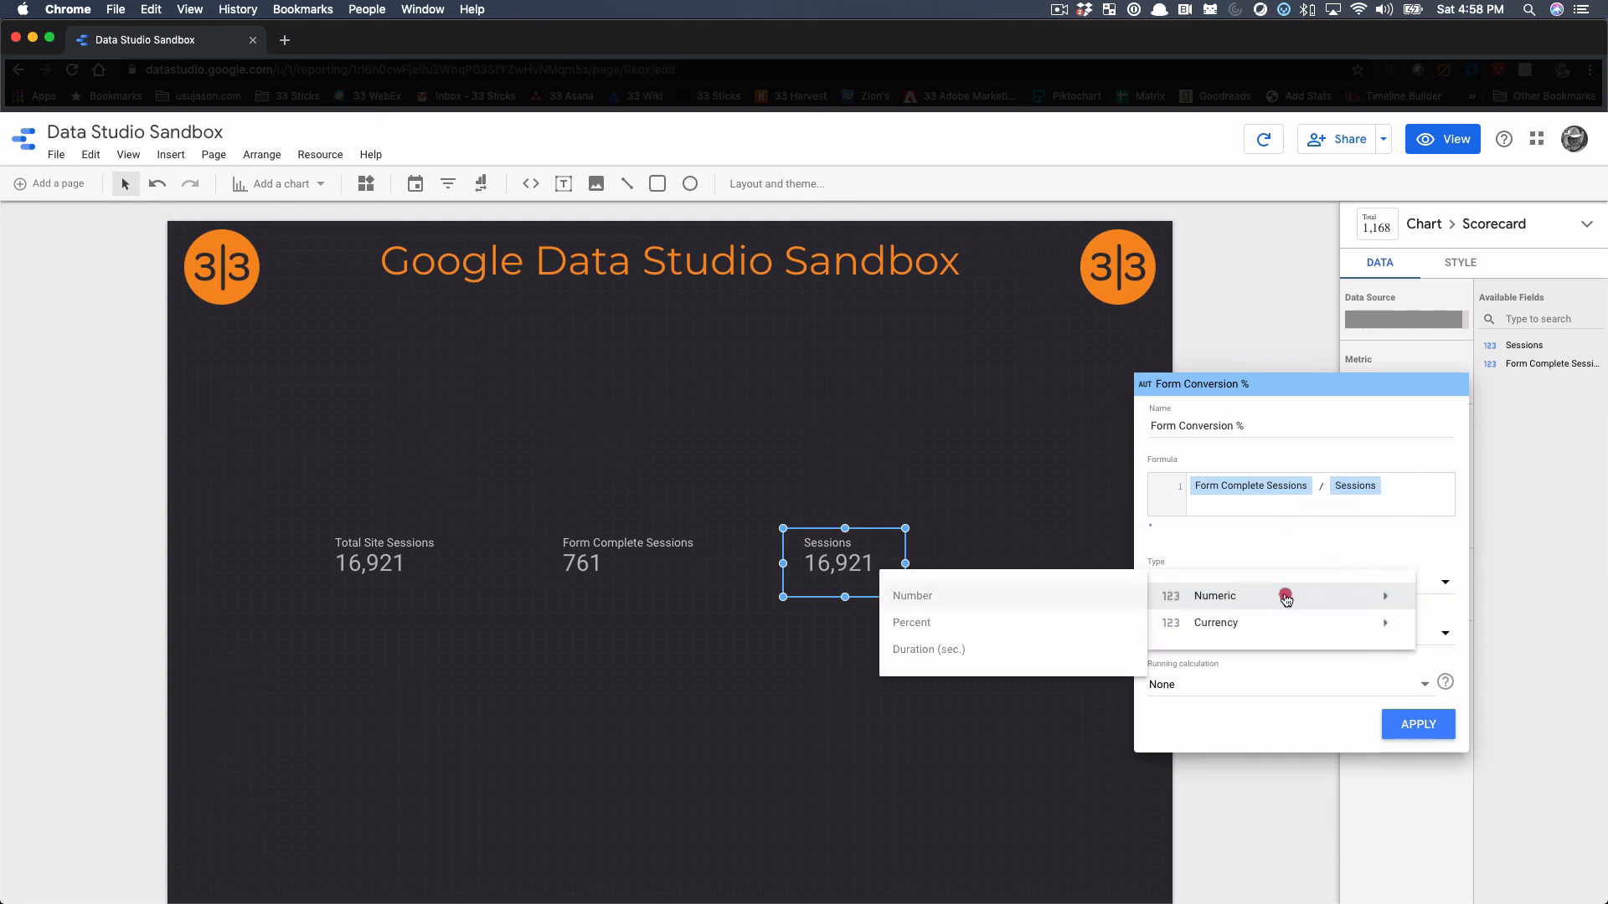
pyautogui.click(994, 621)
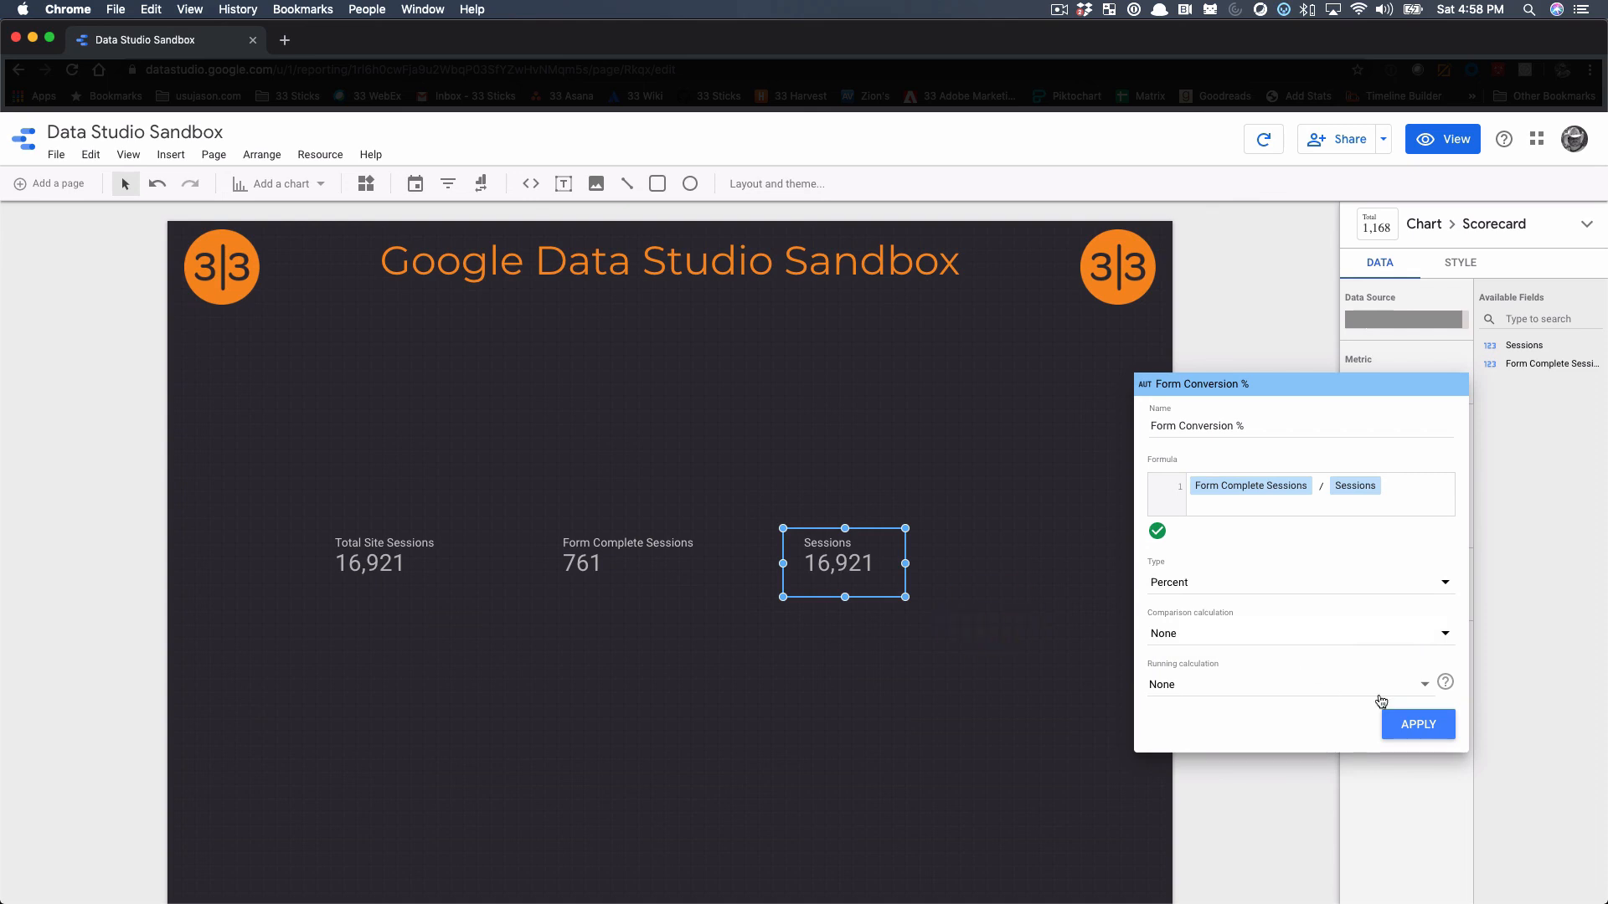
pyautogui.click(1428, 726)
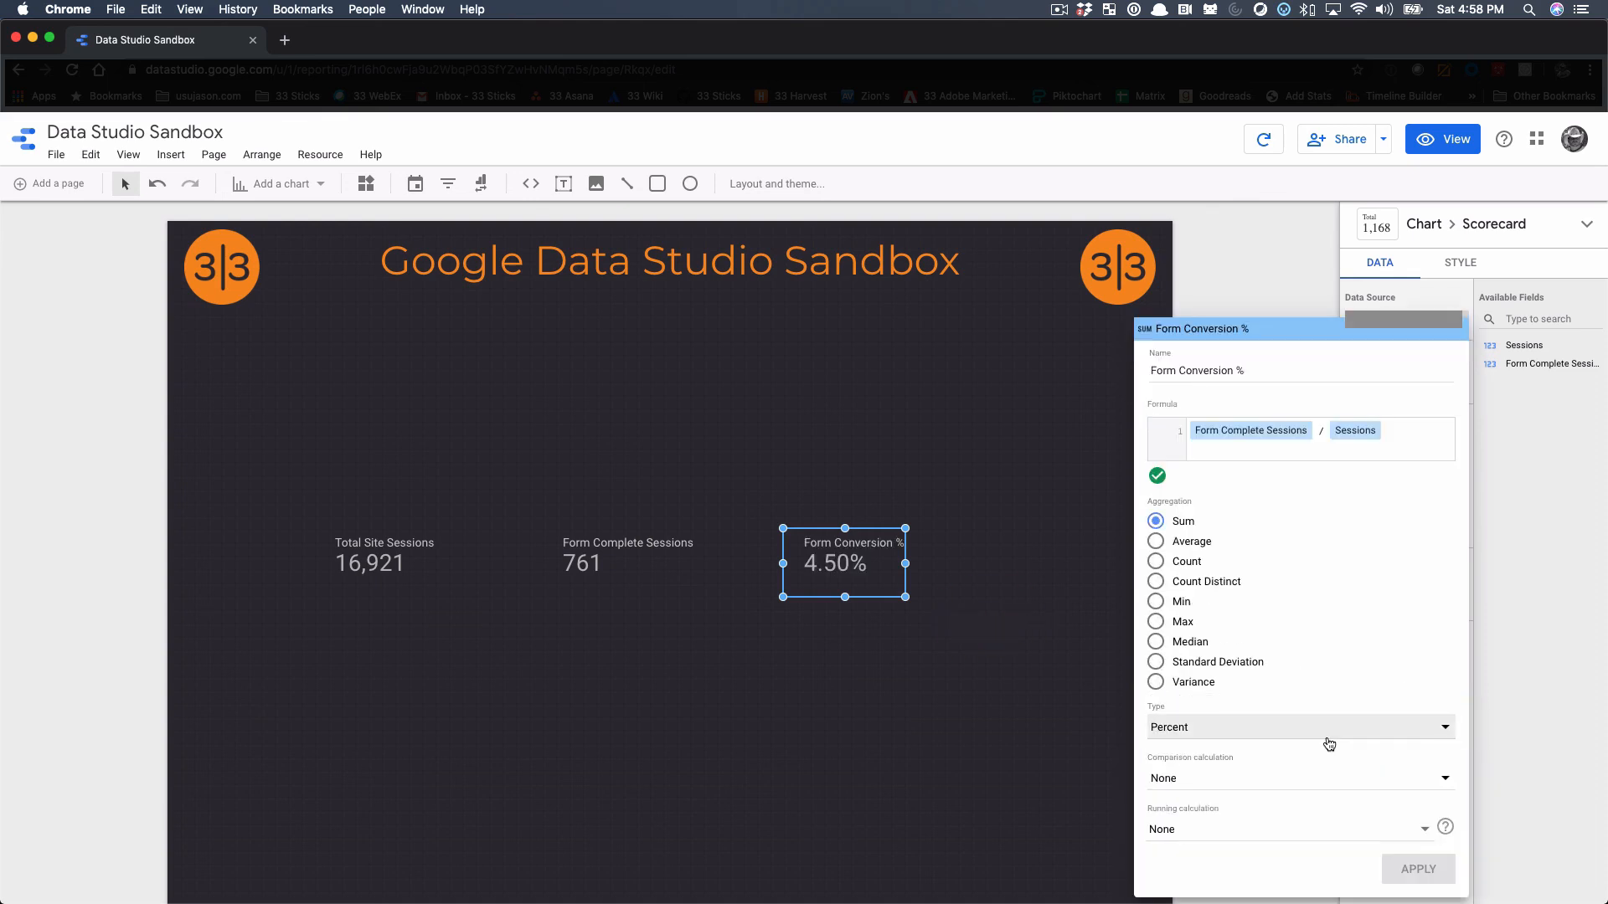
pyautogui.click(1059, 671)
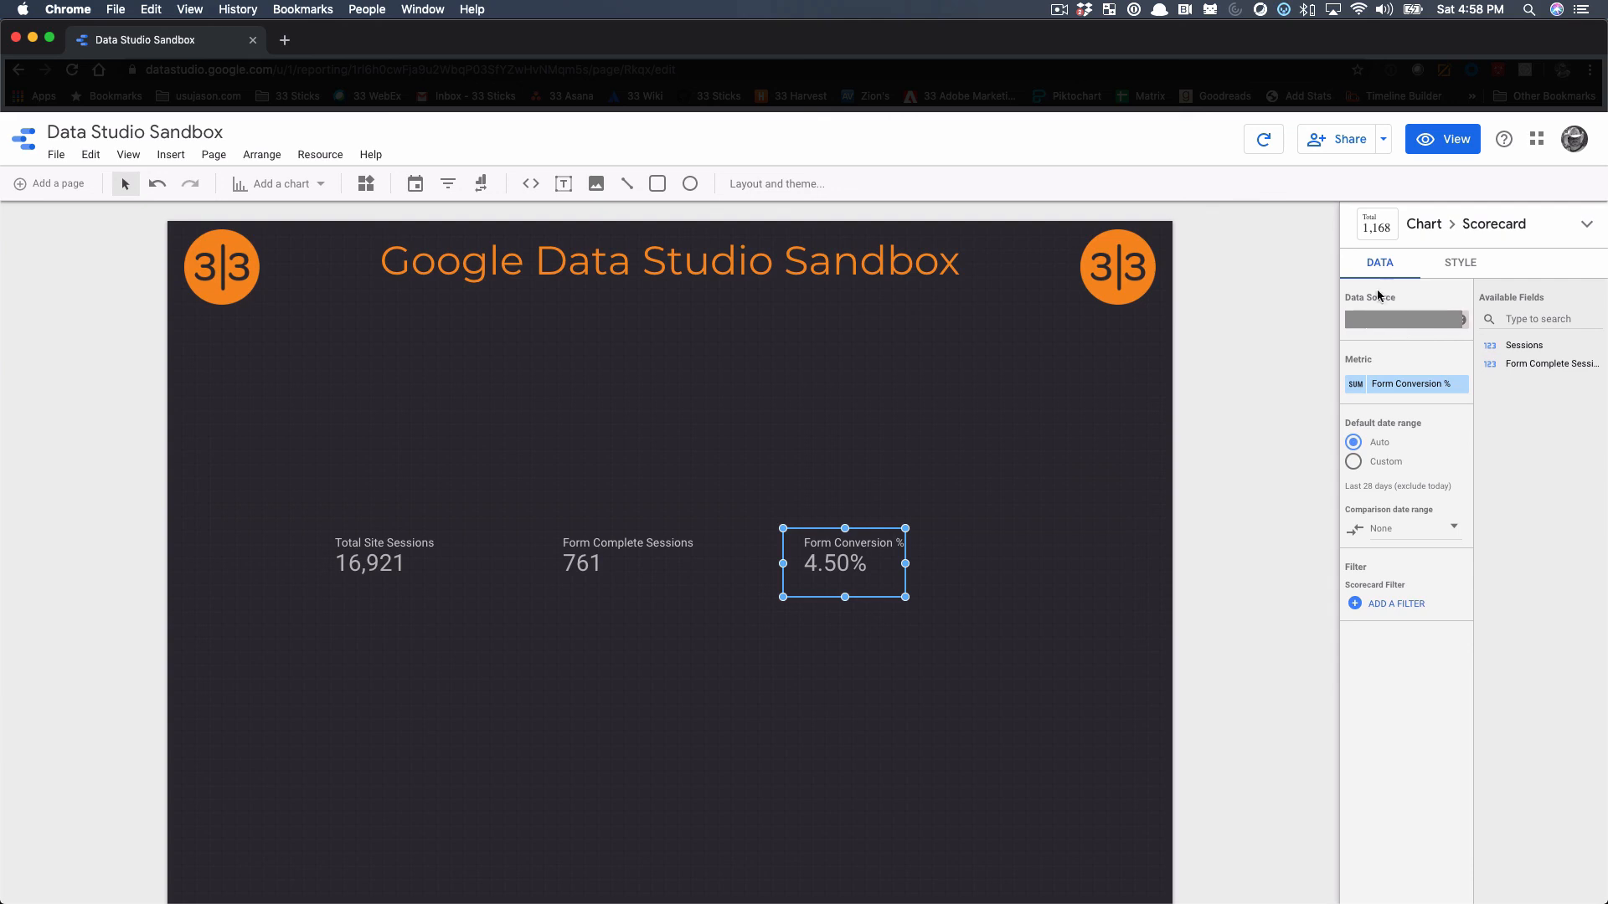
pyautogui.rightClick(756, 693)
pyautogui.click(668, 678)
pyautogui.click(668, 678)
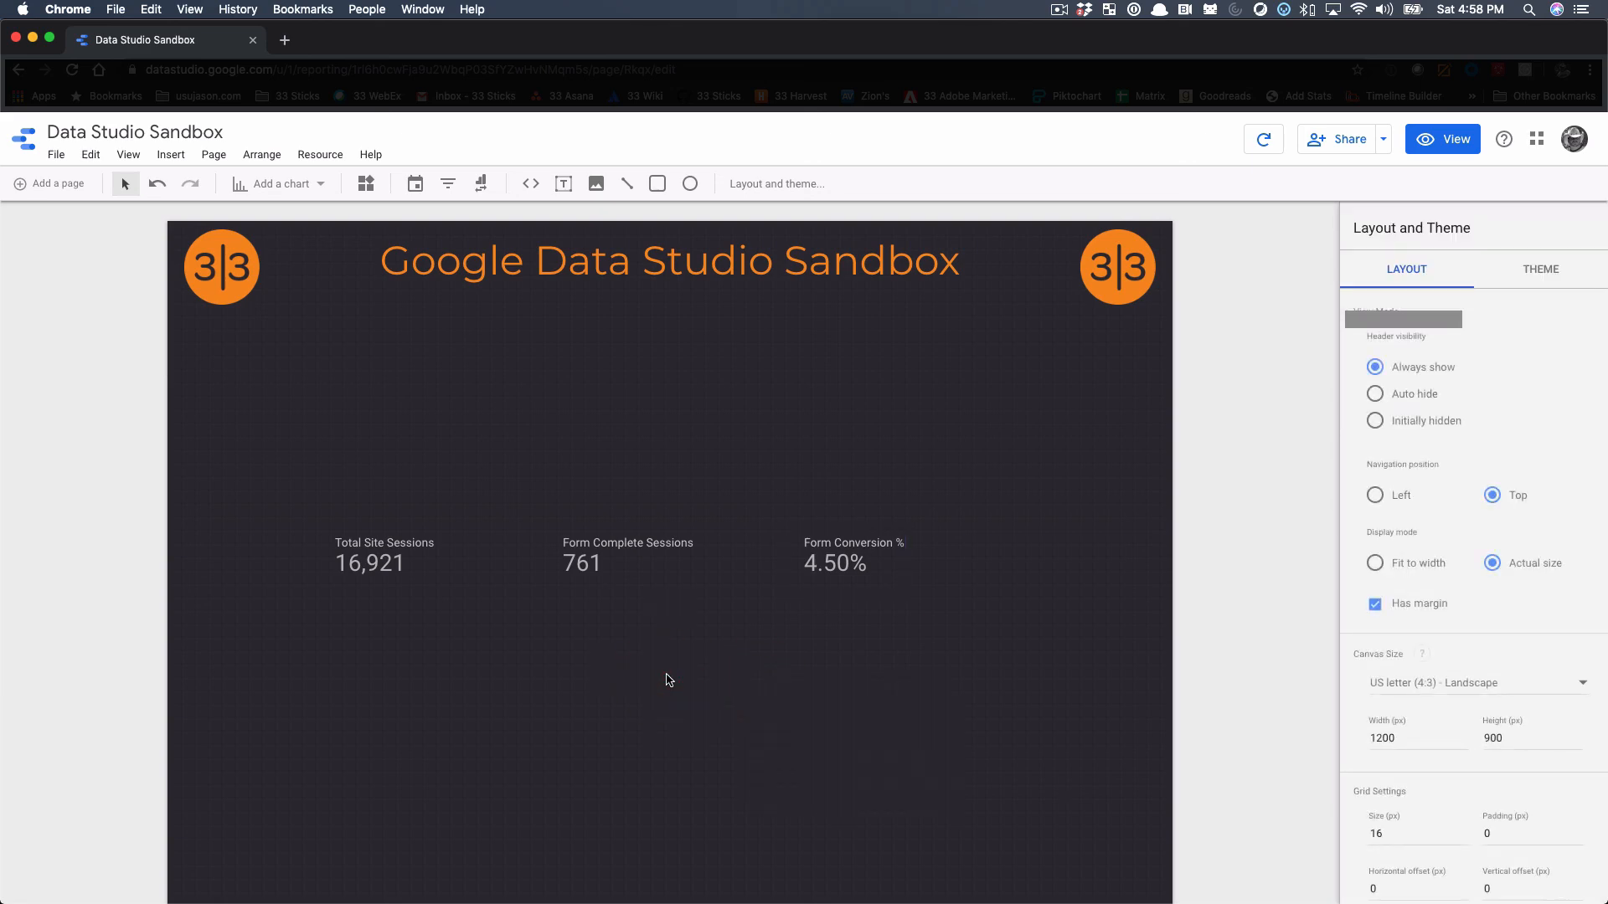